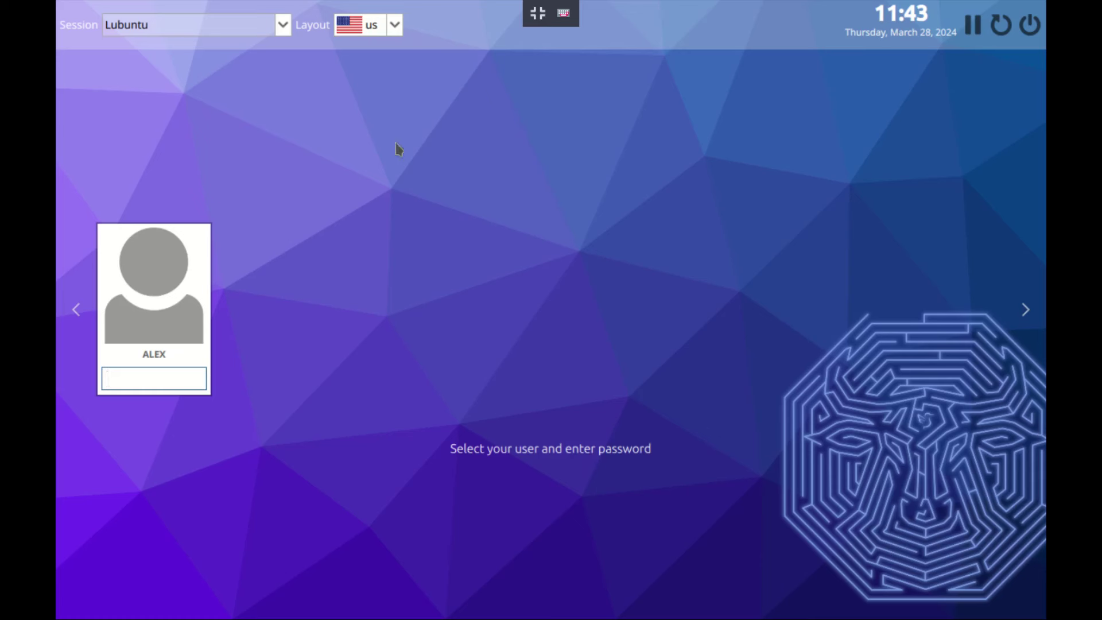
Keep the Lubuntu session and sign in from the SDDM screen with the account password
left_click(143, 26)
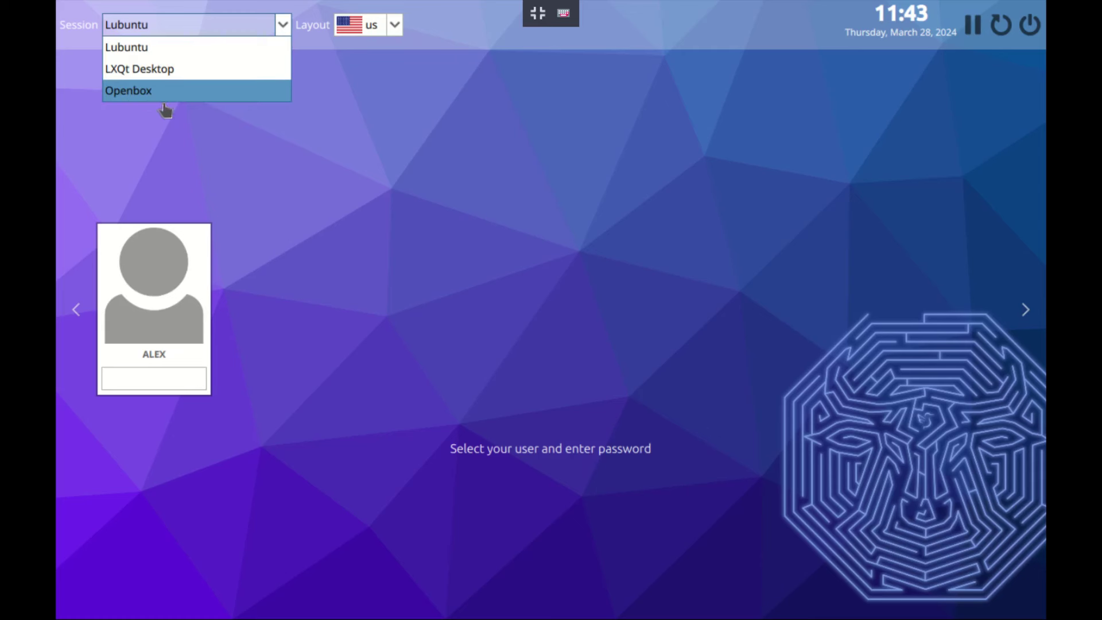
left_click(447, 184)
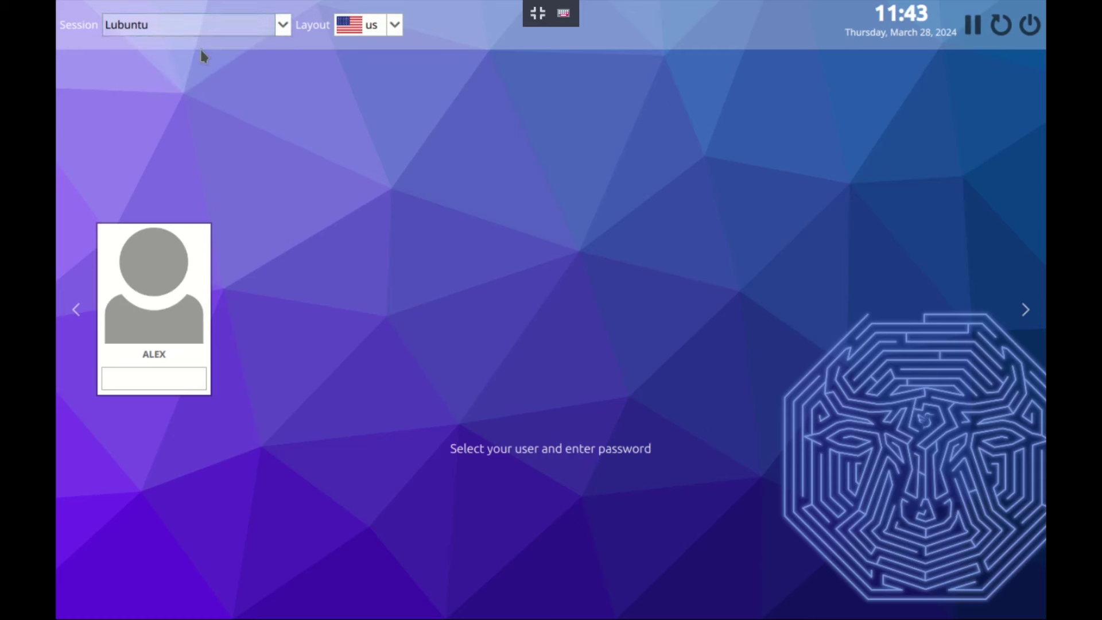
left_click(162, 383)
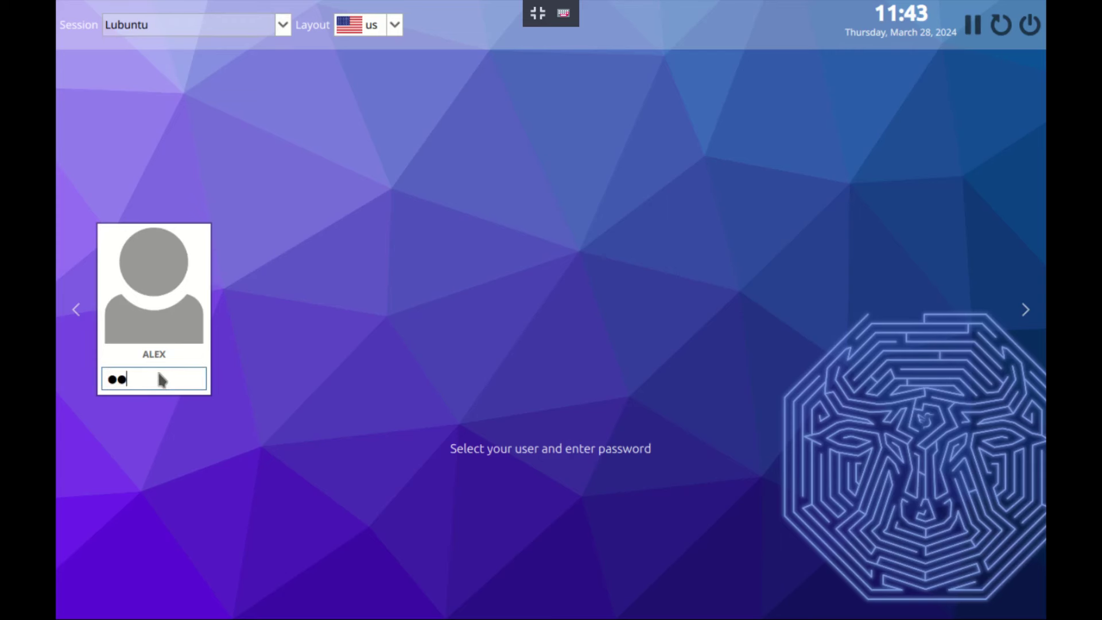
key("Return")
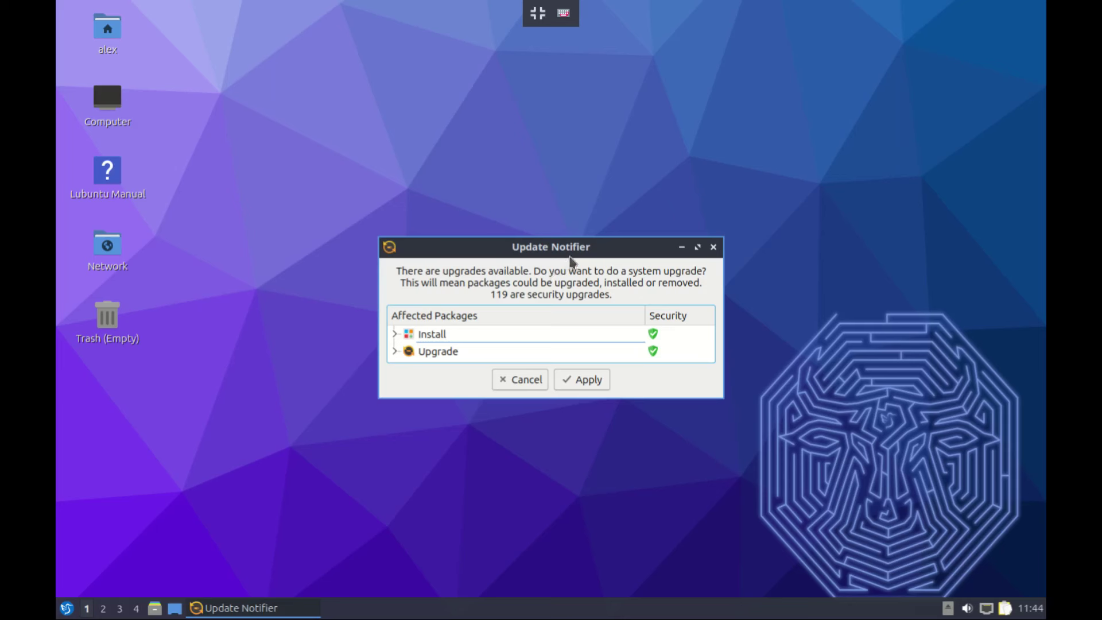
Move the Update Notifier prompt aside and cancel the system upgrade
left_click_drag(569, 252, 593, 233)
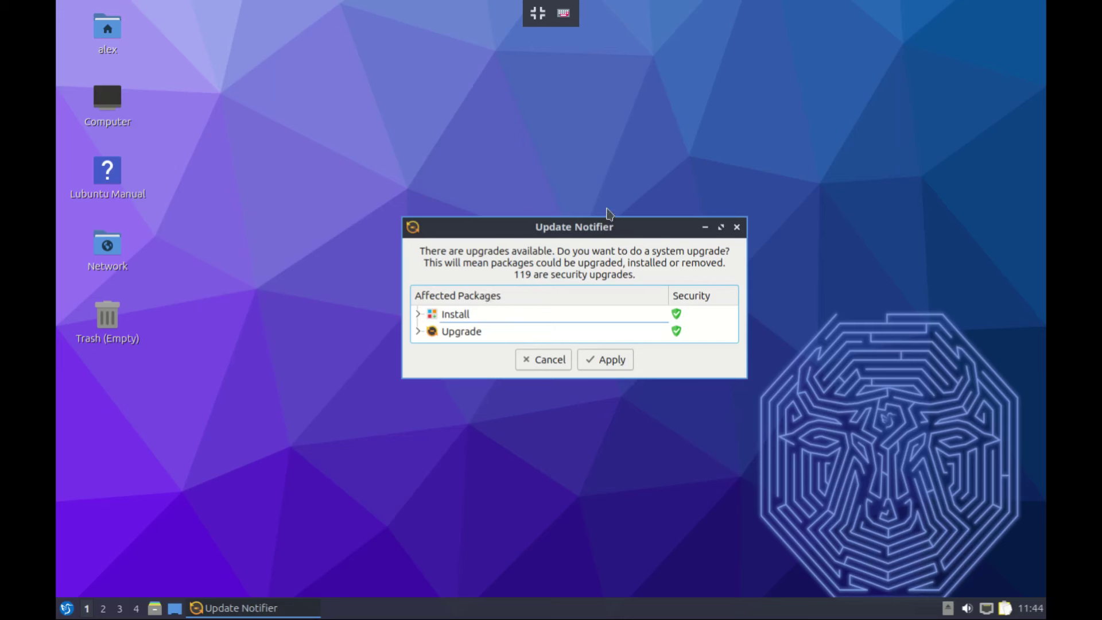
left_click(539, 362)
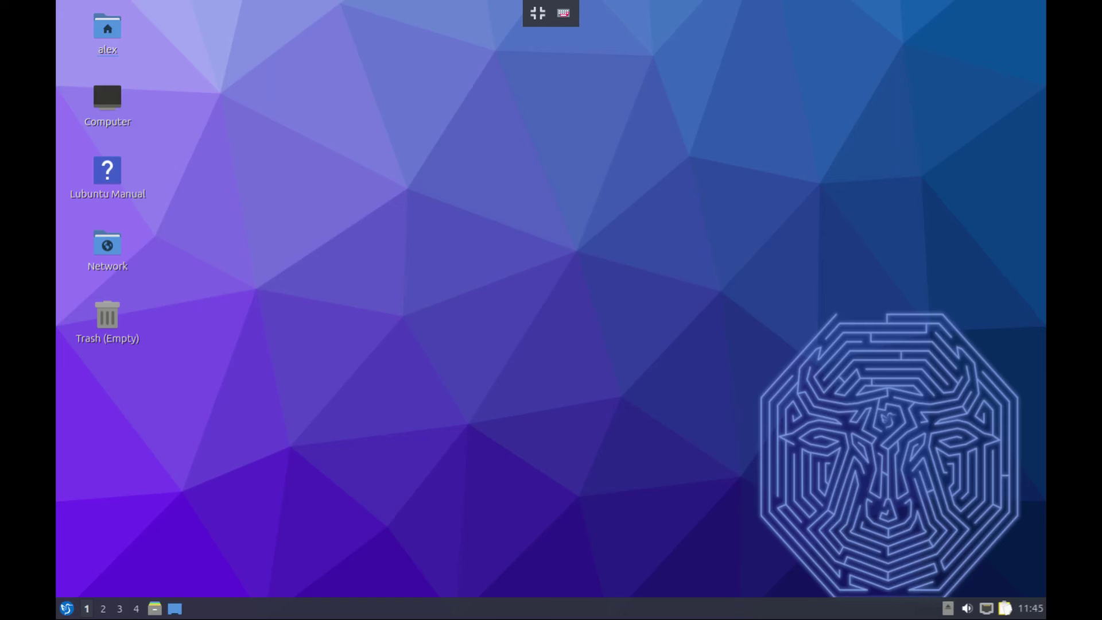
Run neofetch in QTerminal to show the Lubuntu 23.10 / LXQt 1.3.0 summary, then close the terminal
left_click(65, 604)
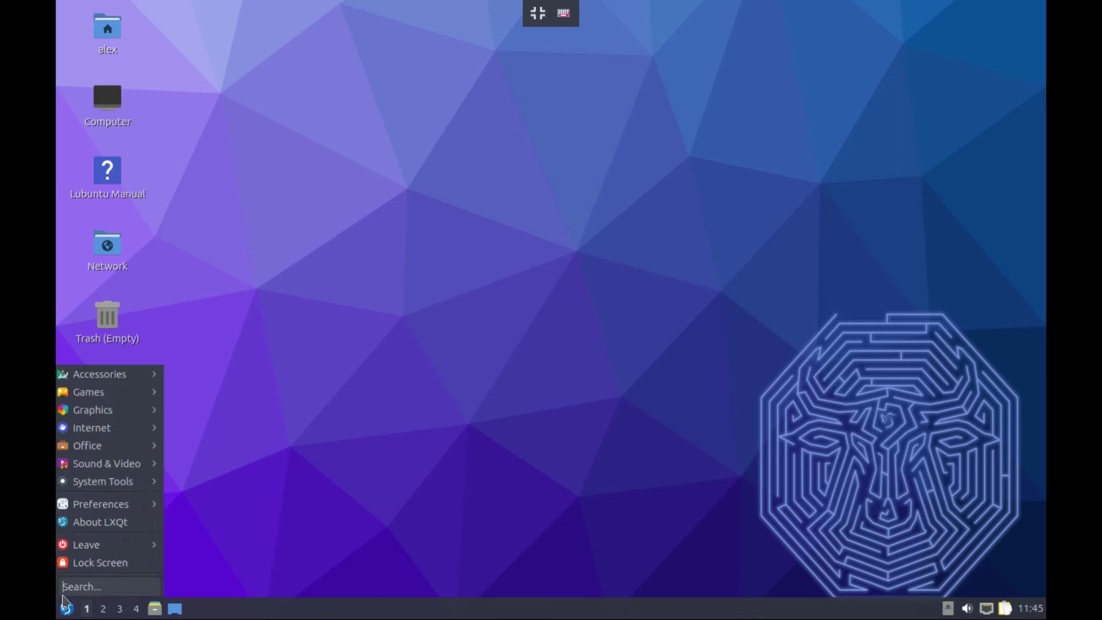
mouse_move(100, 486)
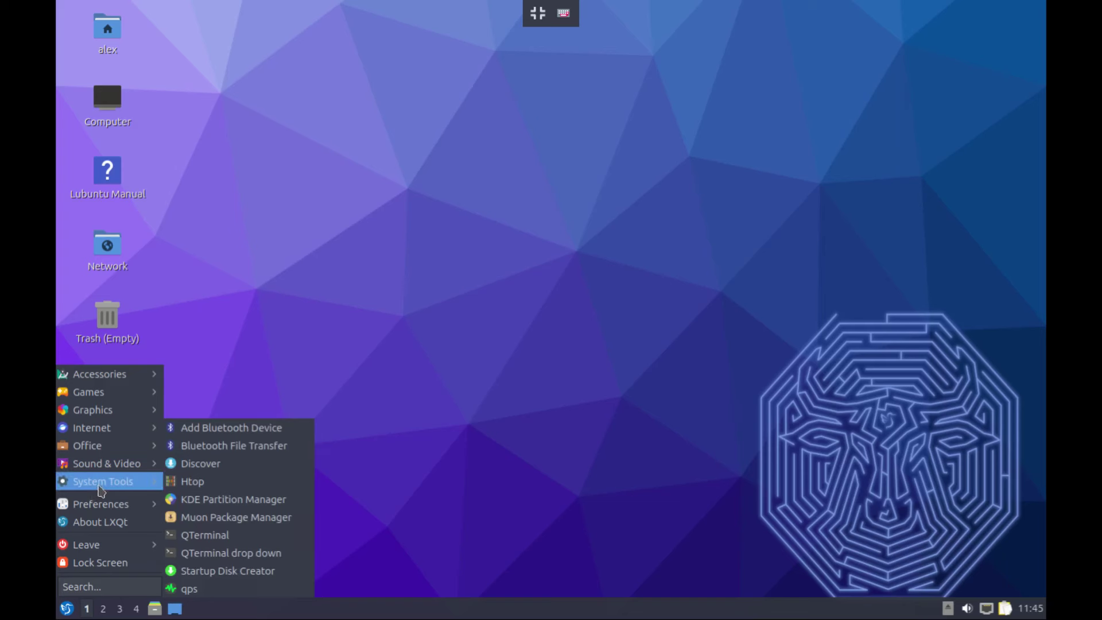
left_click(213, 538)
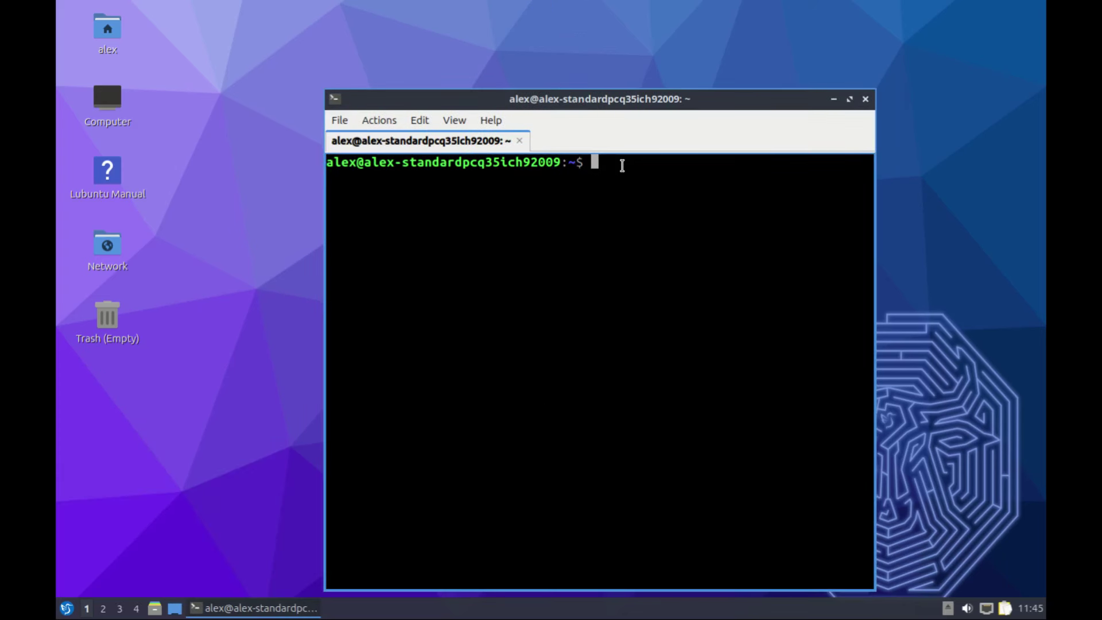
type("neofetch")
key("Return")
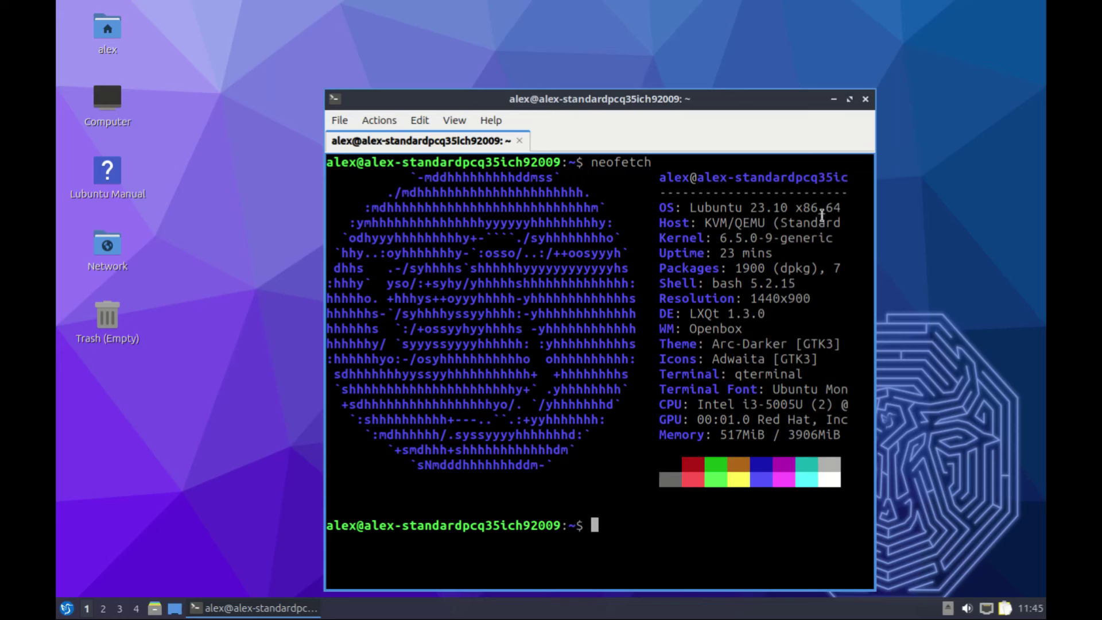
left_click(865, 98)
Confirm Yes in the Exit terminal dialog so the terminal closes
left_click(586, 347)
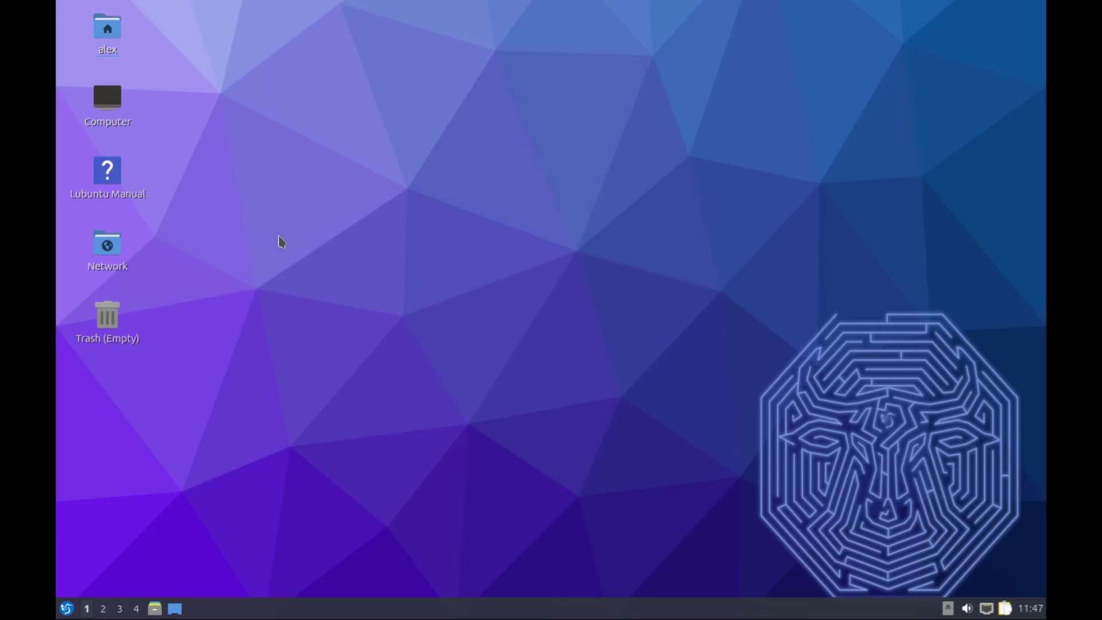
left_click(66, 608)
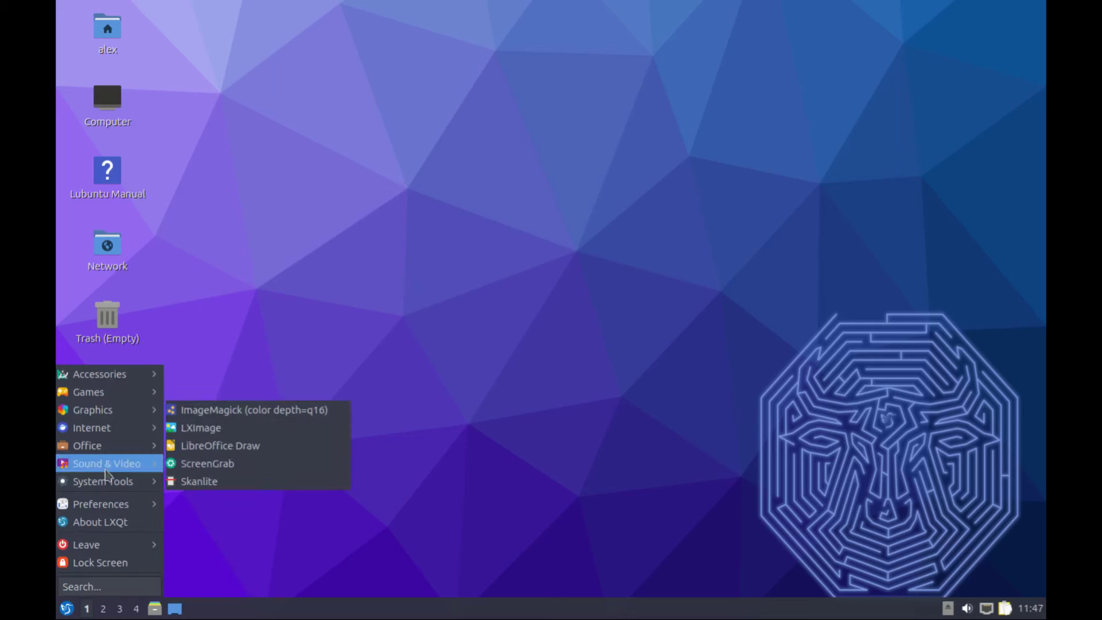
mouse_move(101, 381)
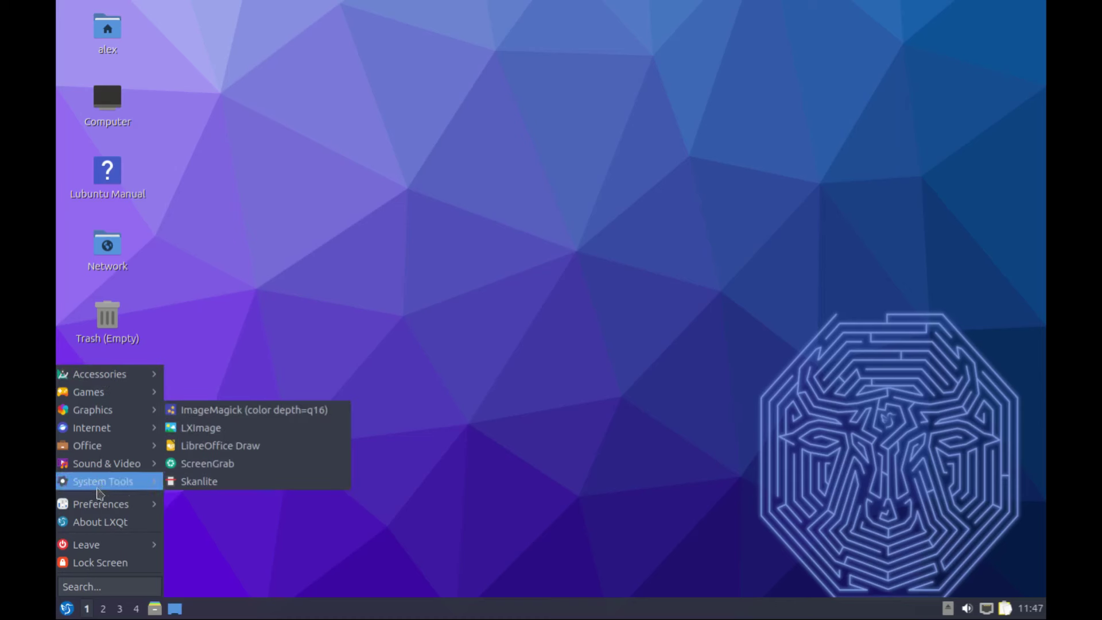
mouse_move(107, 553)
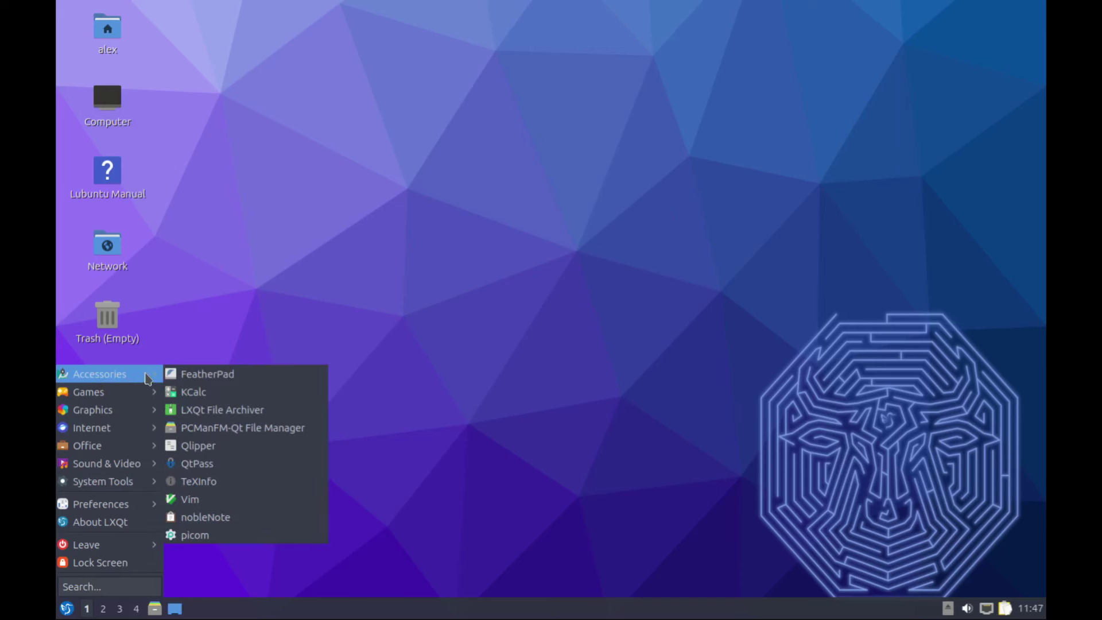
left_click(228, 376)
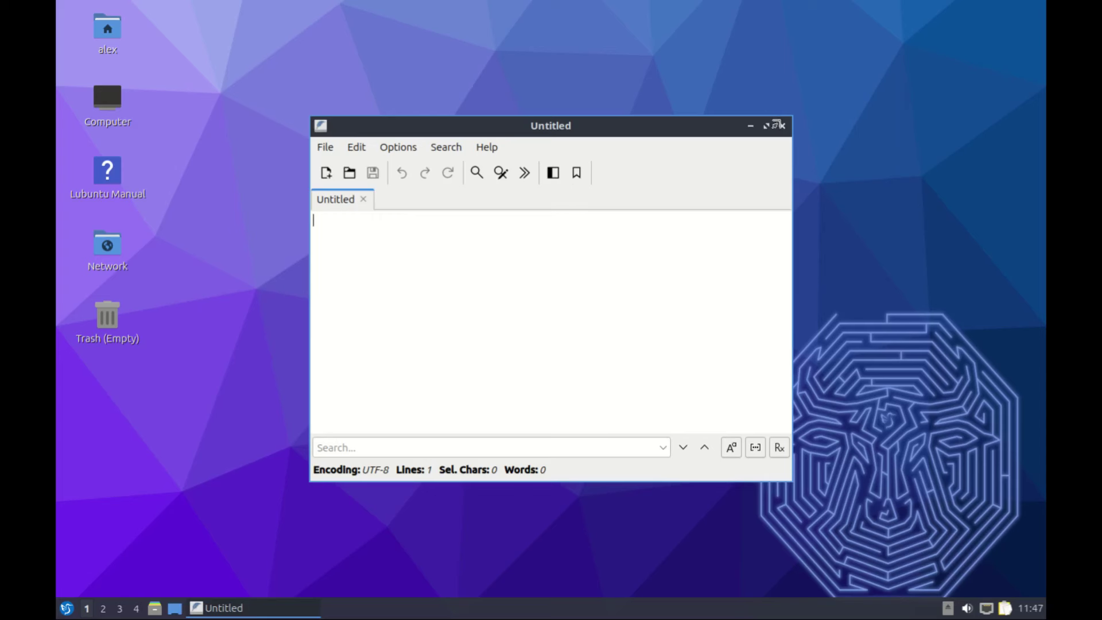
left_click(783, 127)
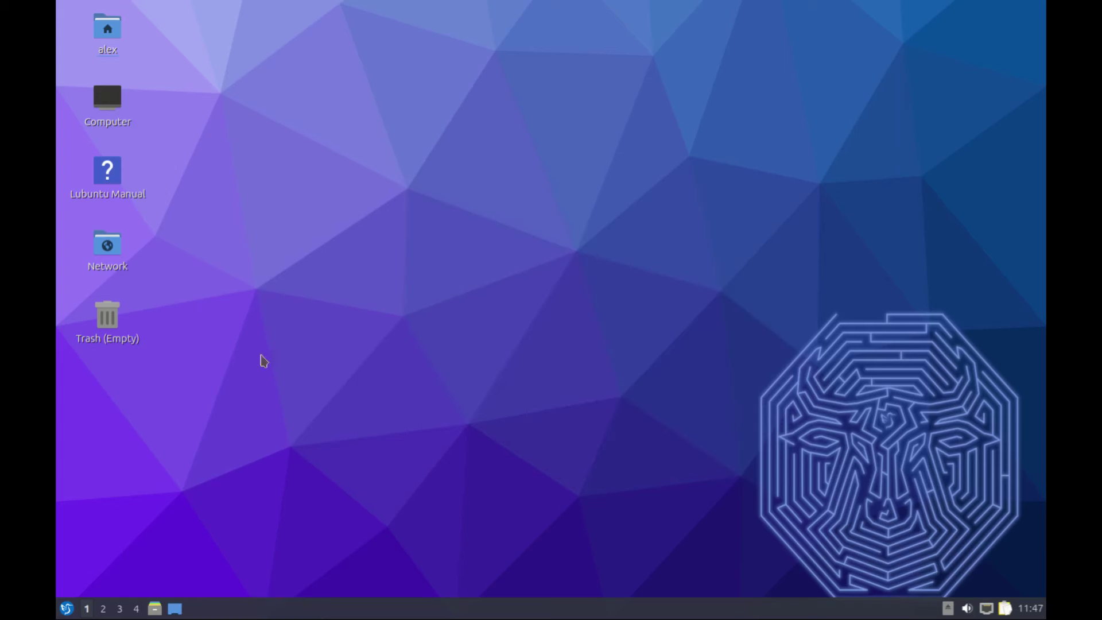
Browse the menu's System Tools, Graphics, Accessories, Internet and Office categories, ending on Sound & Video
left_click(68, 608)
mouse_move(74, 485)
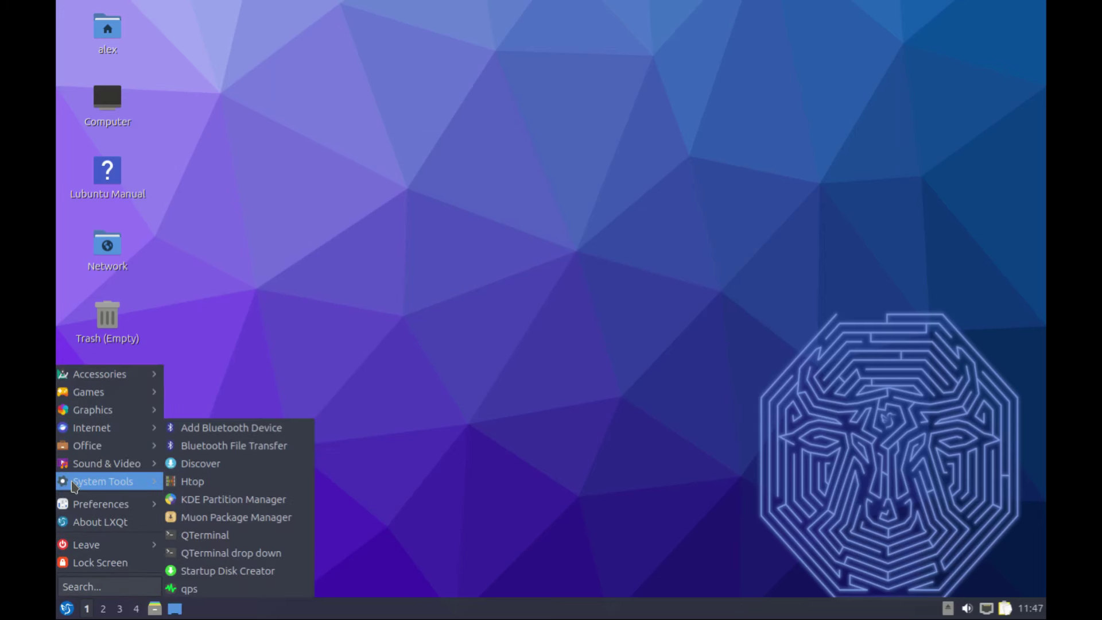
mouse_move(117, 415)
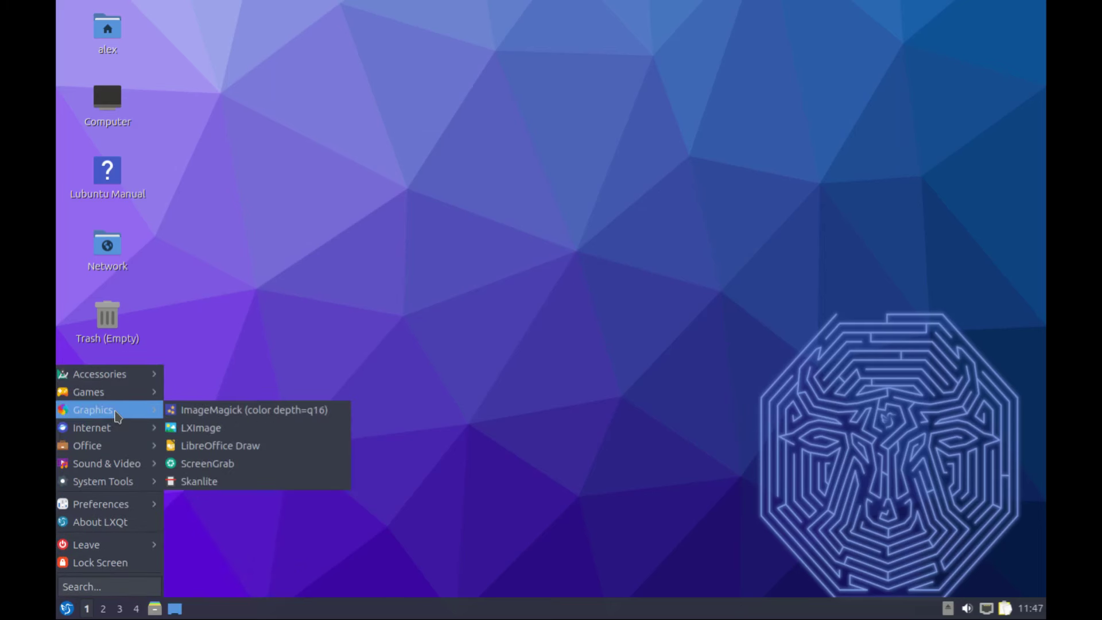
mouse_move(97, 373)
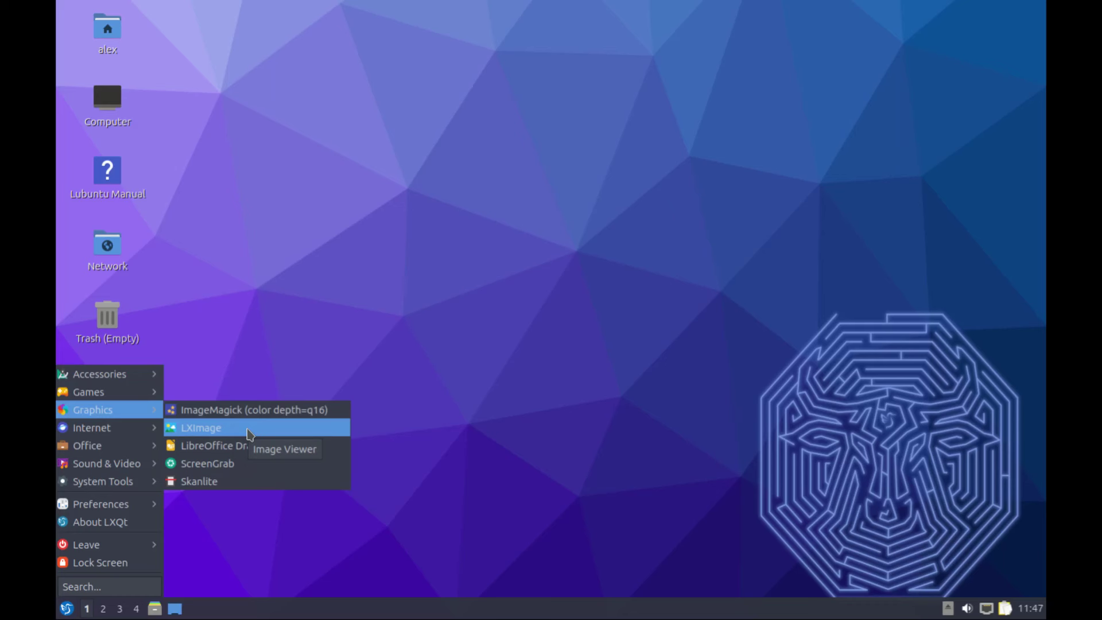
mouse_move(80, 435)
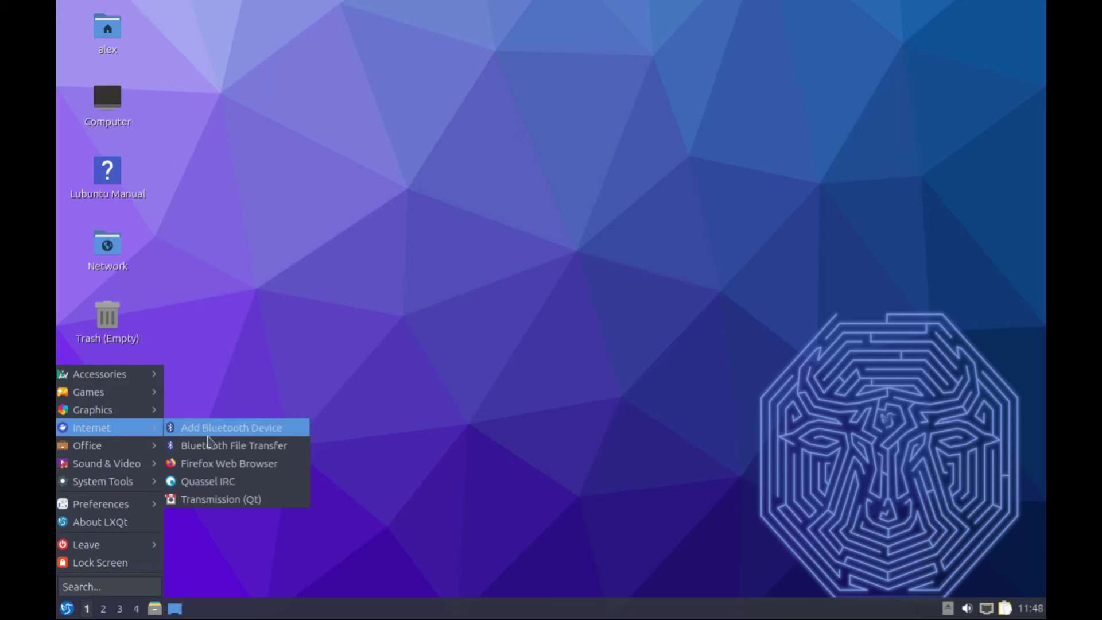
left_click(245, 464)
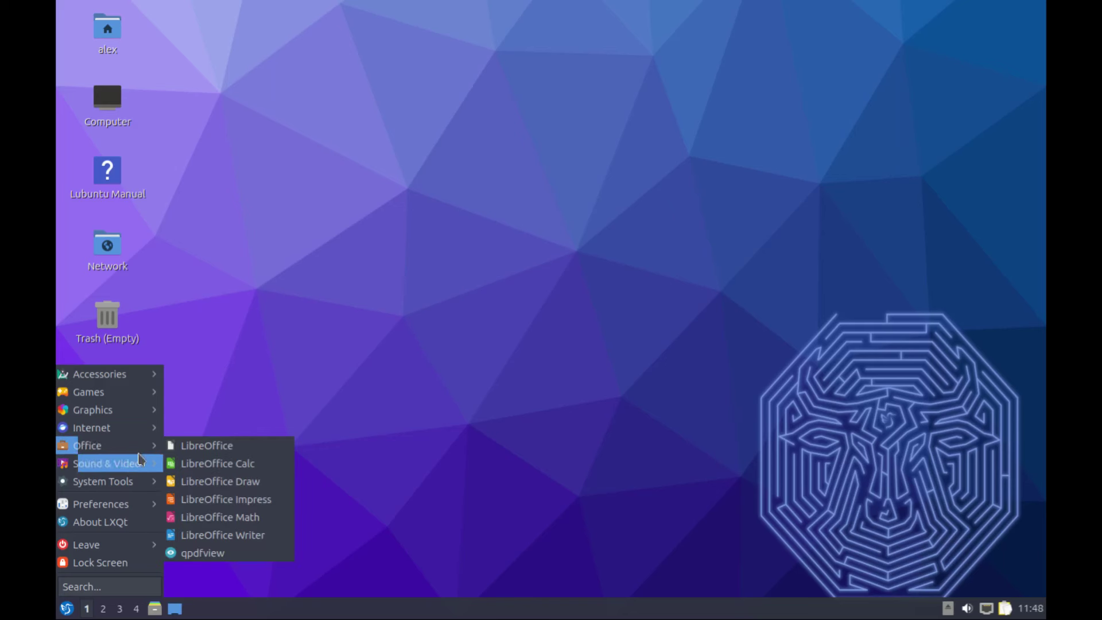
mouse_move(133, 486)
mouse_move(114, 468)
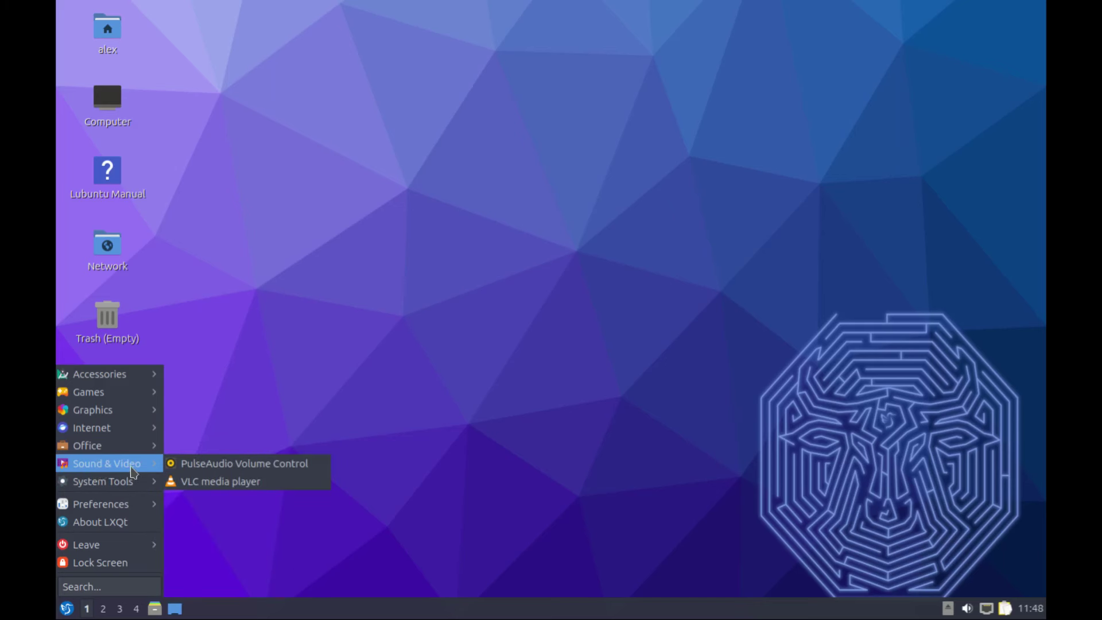
Launch VLC media player, accept its first-run privacy policy, and close it again
left_click(255, 481)
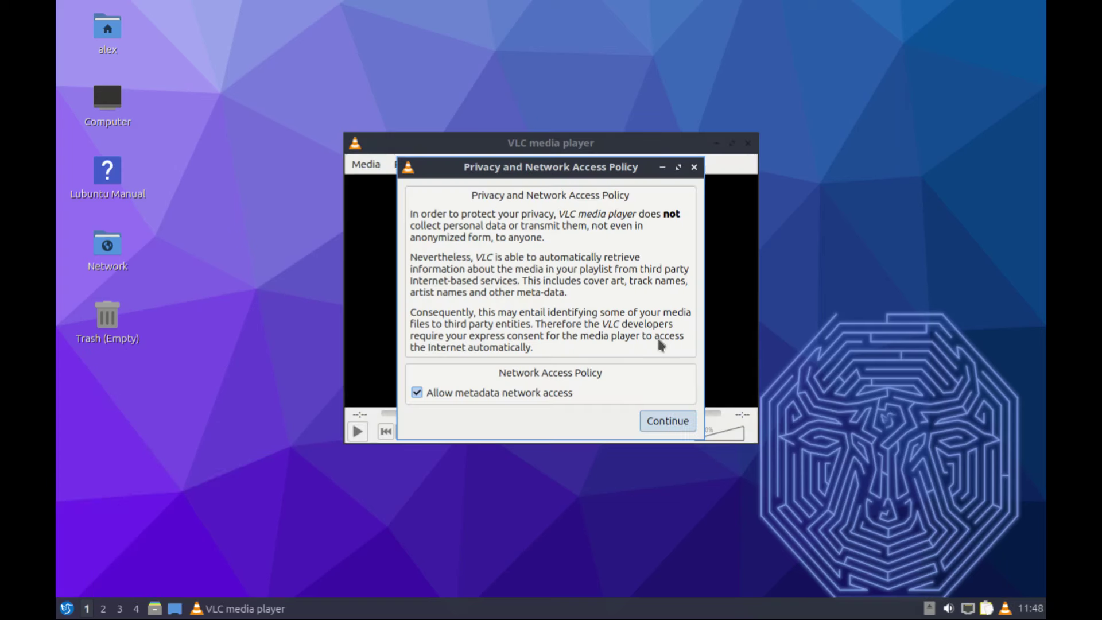
left_click(694, 167)
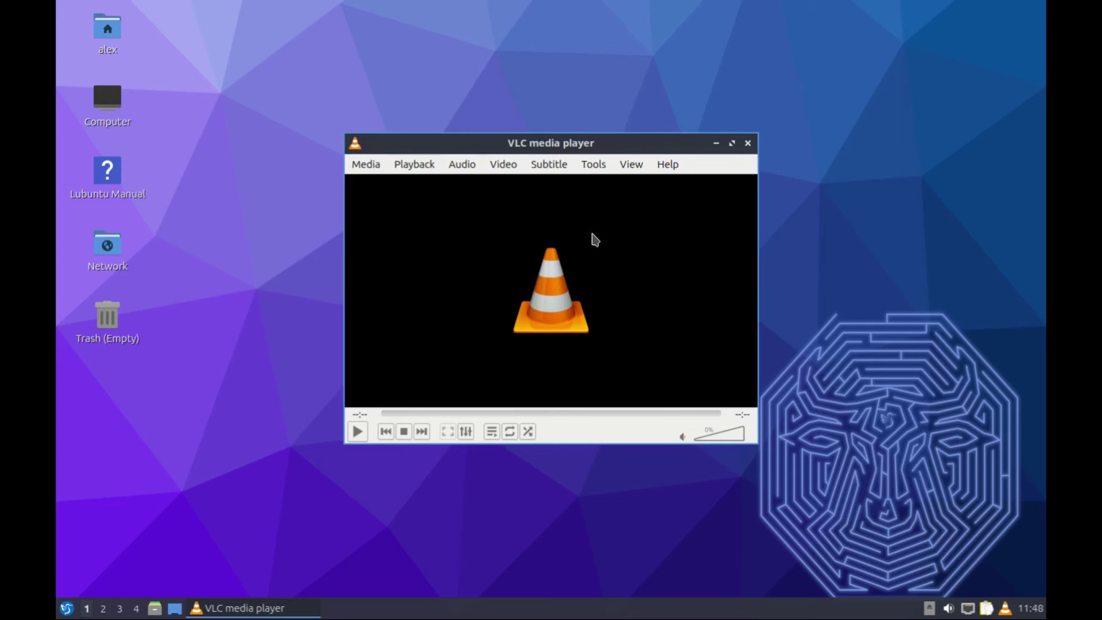
left_click(748, 143)
left_click(66, 608)
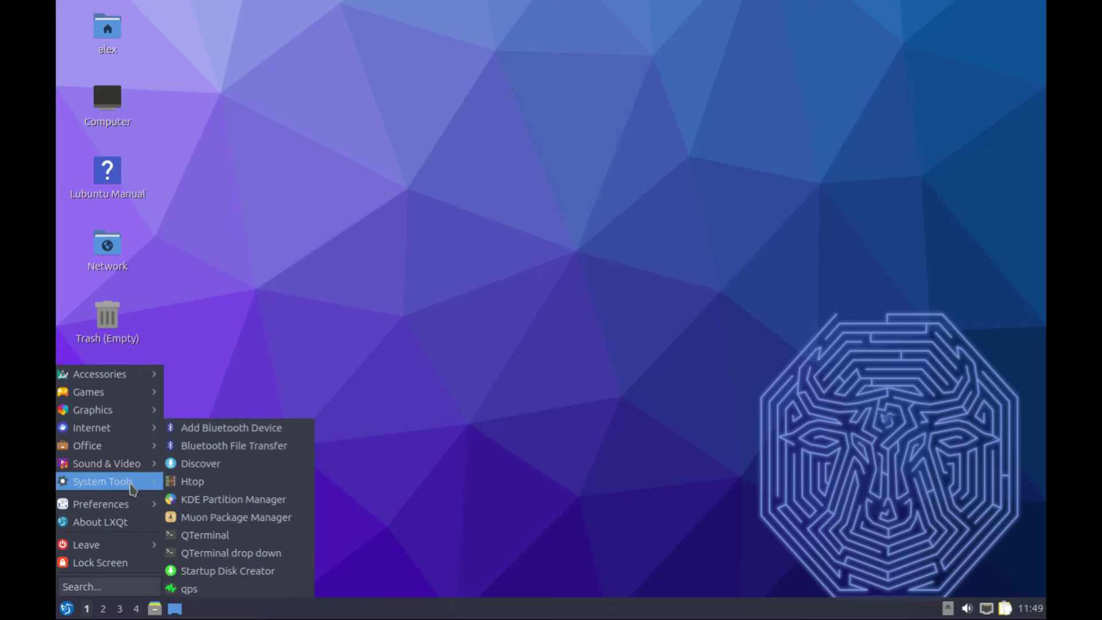
Open Discover, look through the 135-item Office category, then list All Applications (2,246 items)
left_click(217, 465)
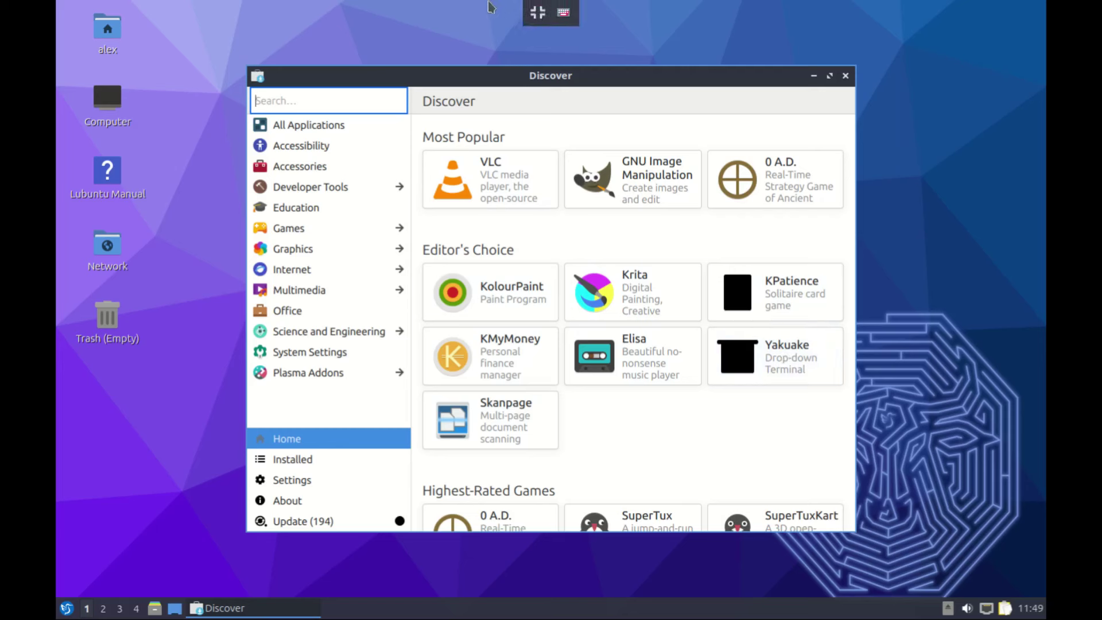
left_click(388, 308)
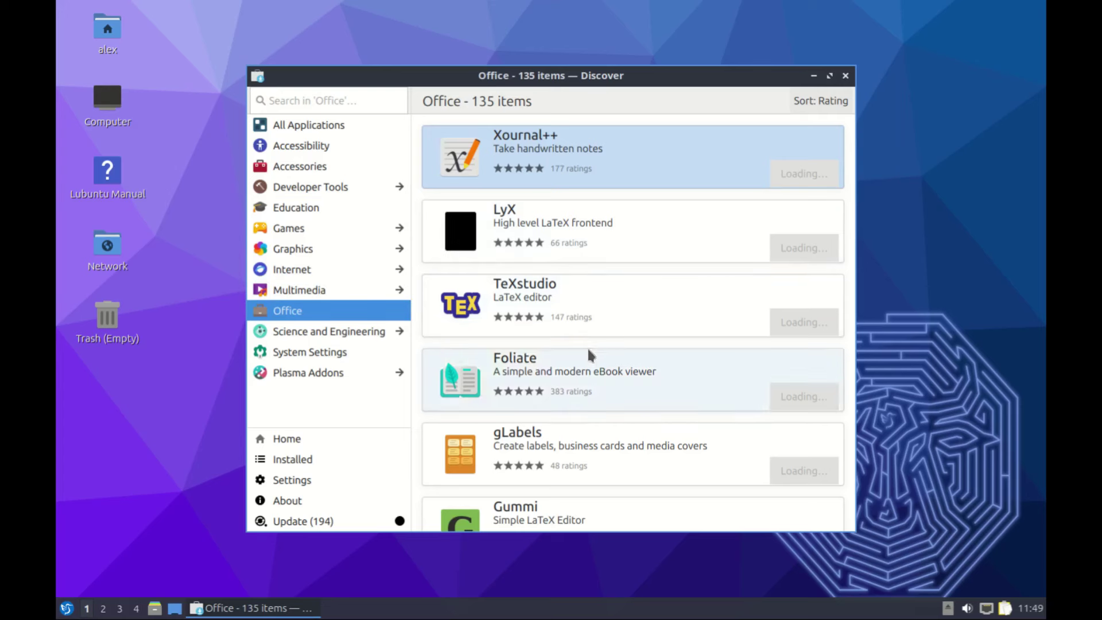
scroll(613, 325, "down", 2)
scroll(613, 325, "up", 2)
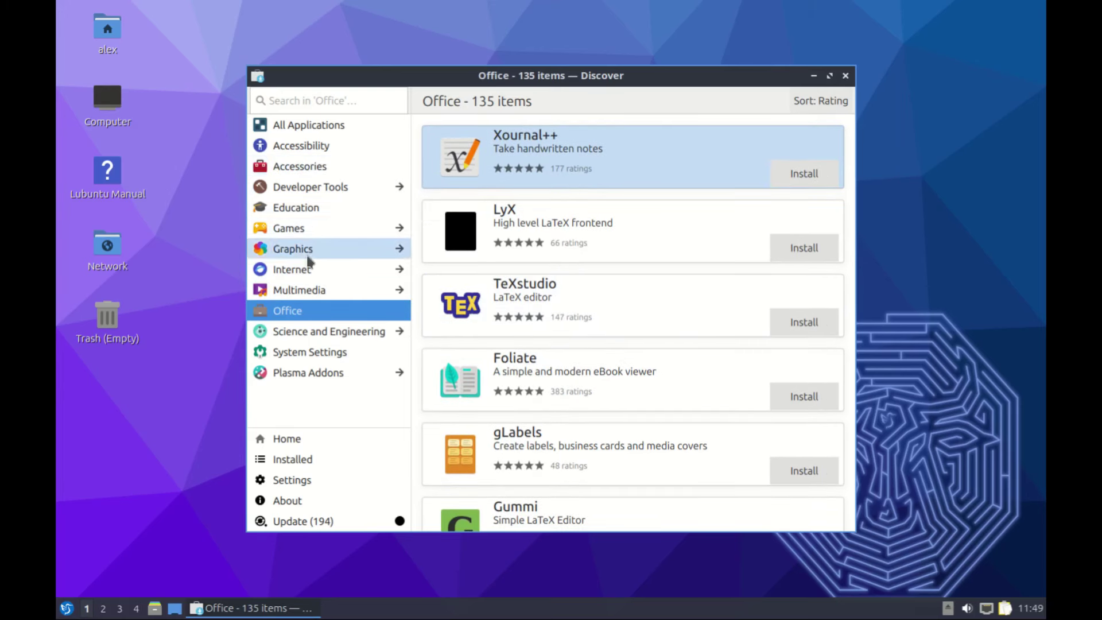
left_click(304, 274)
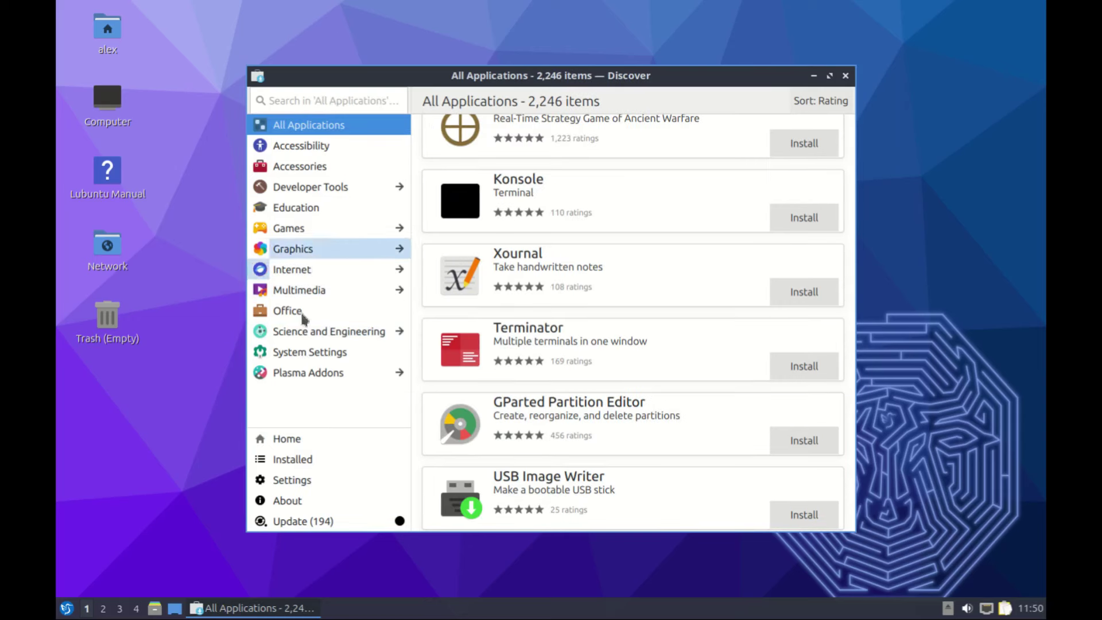
Review Discover's 194 pending updates totalling 635.2 MiB, then close Discover
left_click(291, 522)
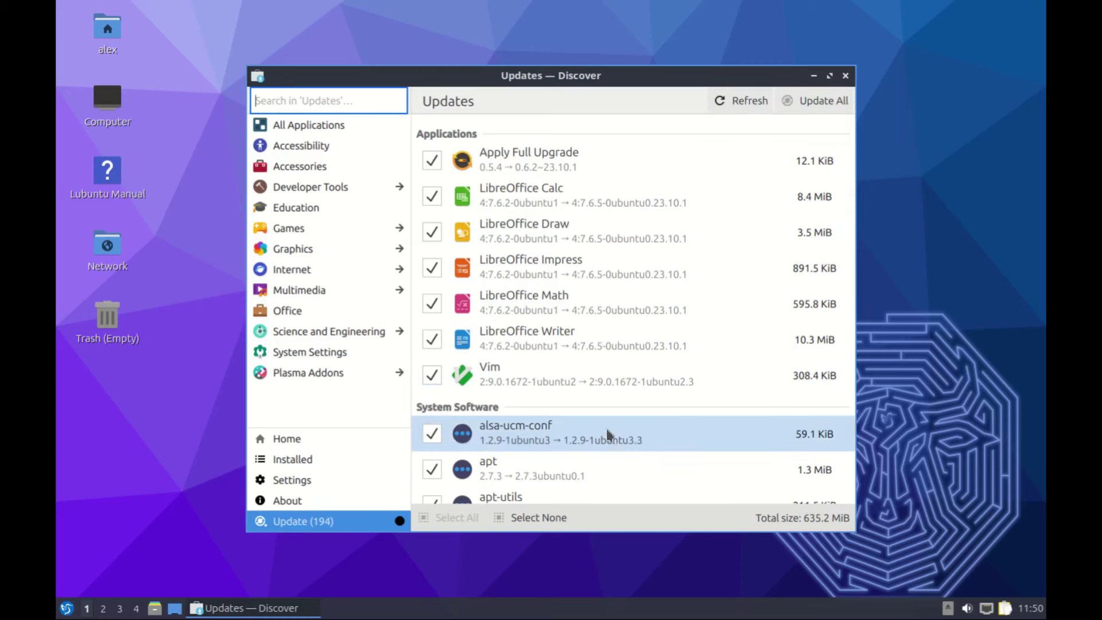
scroll(637, 430, "down", 1)
scroll(637, 433, "down", 1)
scroll(640, 414, "up", 2)
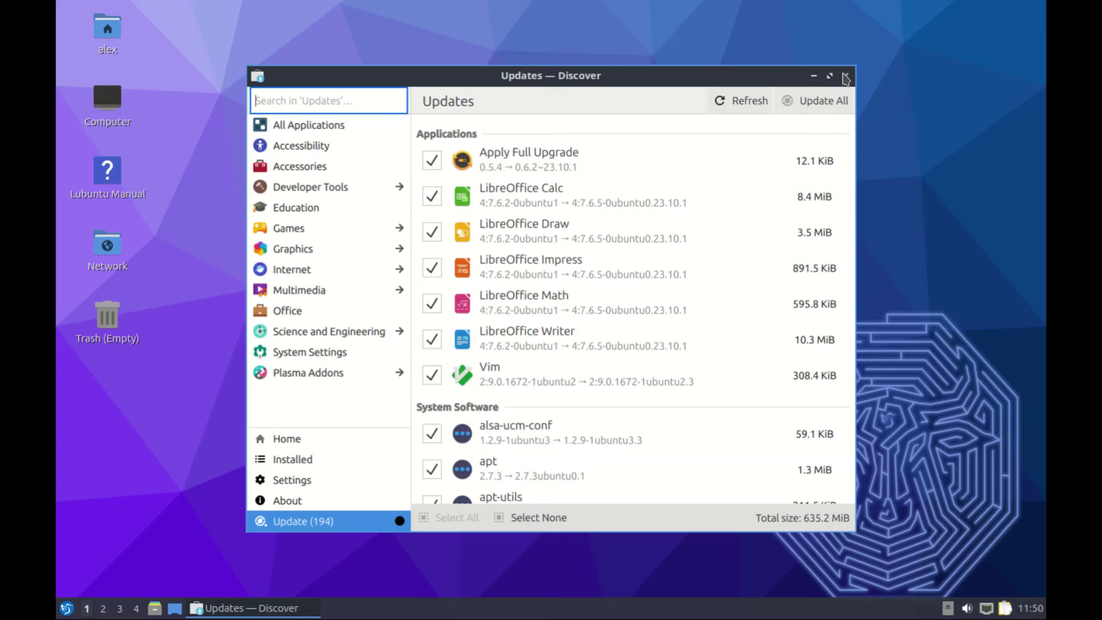
left_click(846, 76)
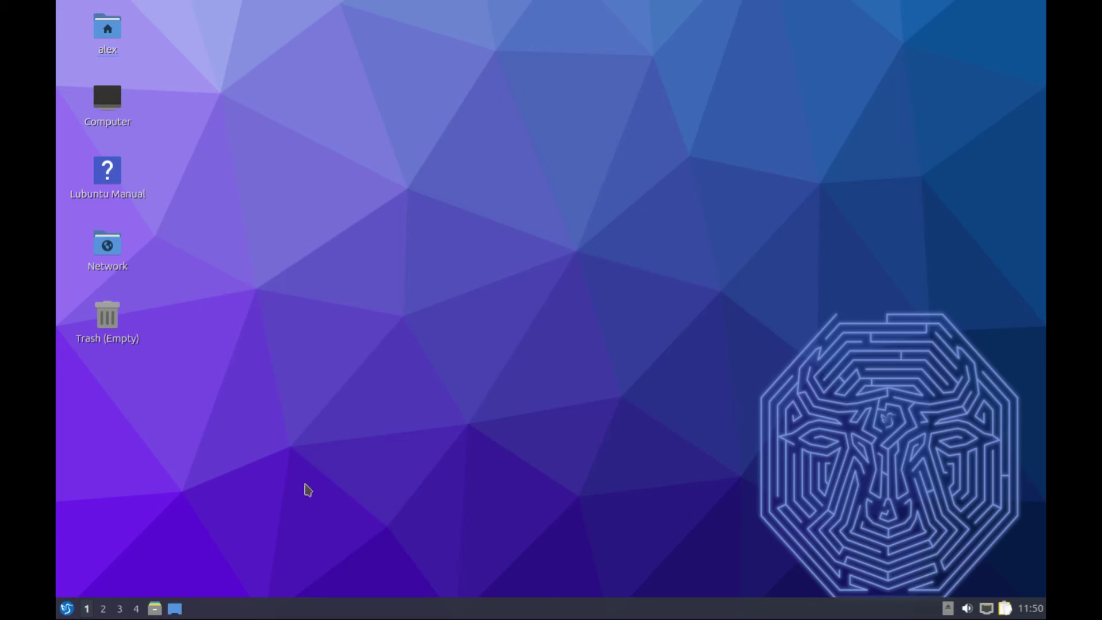
Open the main menu with Super and start the qps process viewer from System Tools
key("super")
mouse_move(103, 484)
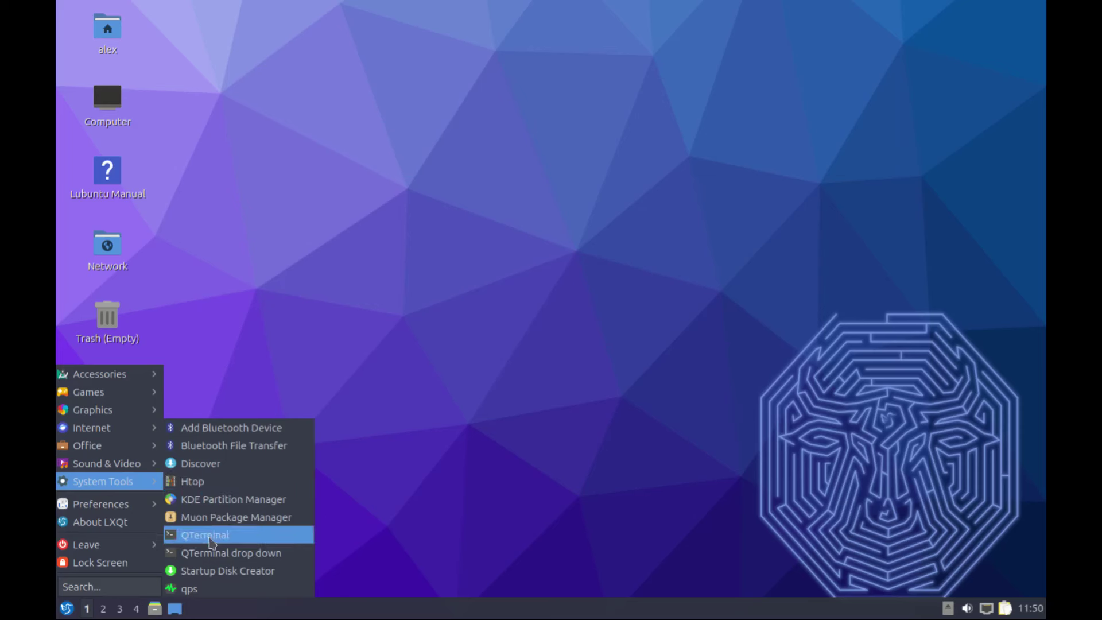
left_click(193, 590)
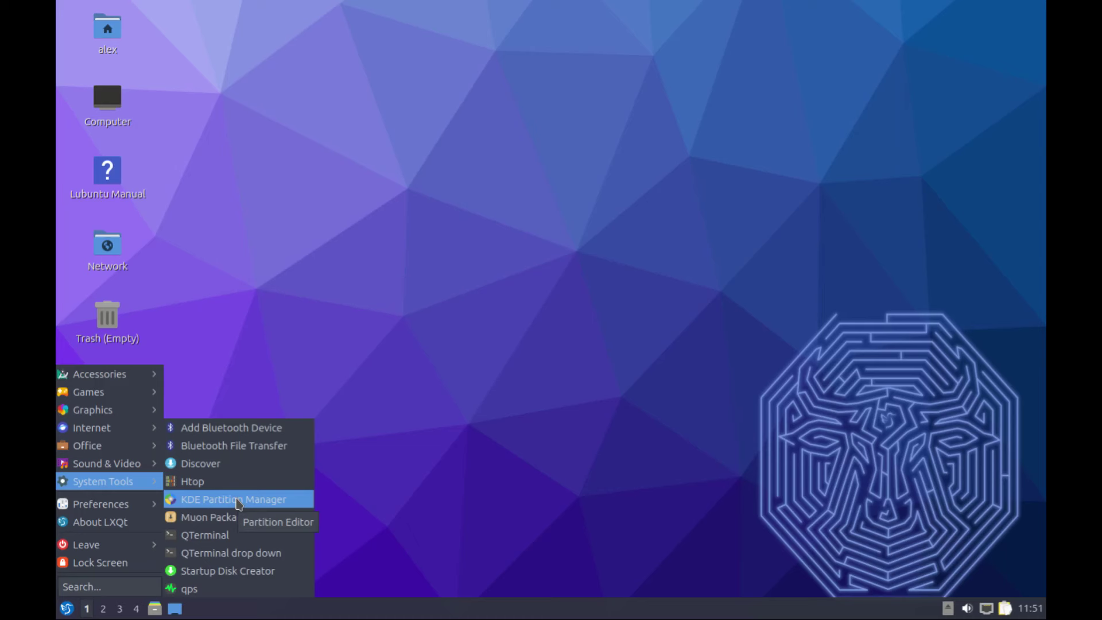
Authenticate into KDE Partition Manager, inspect the 25.00 GiB vda disk, close it, and reopen System Tools
left_click(238, 503)
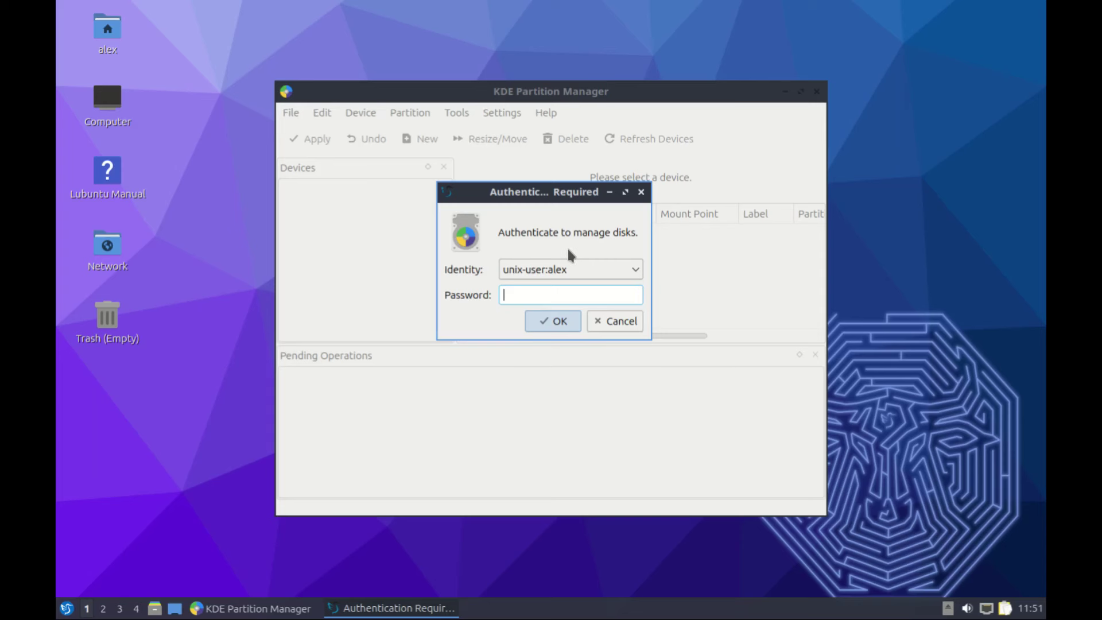
key("Return")
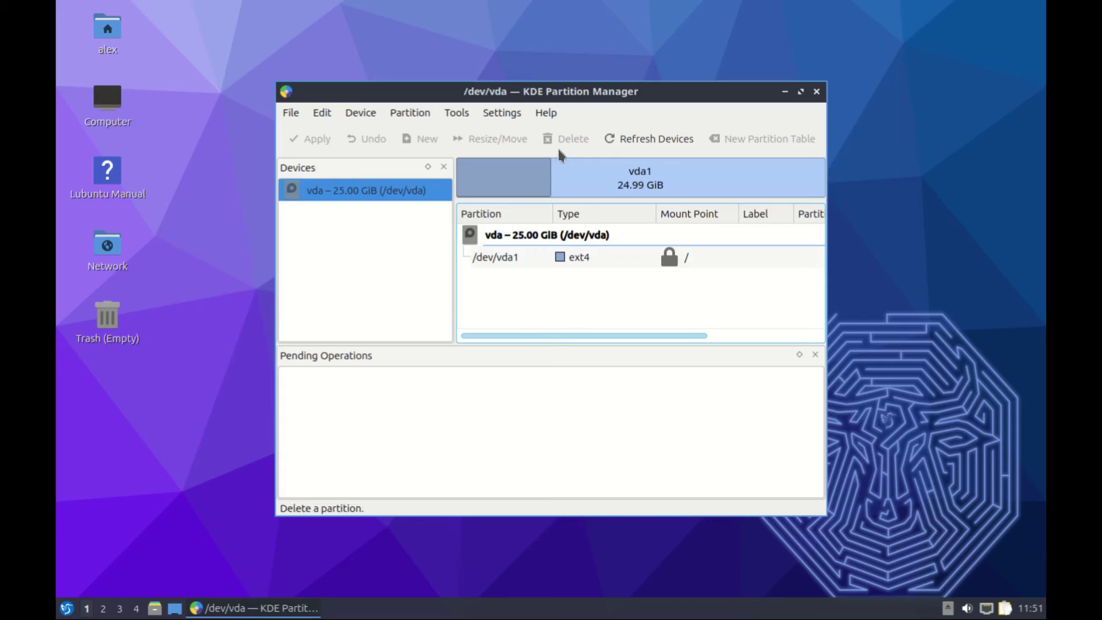
left_click(817, 96)
left_click(66, 608)
mouse_move(103, 481)
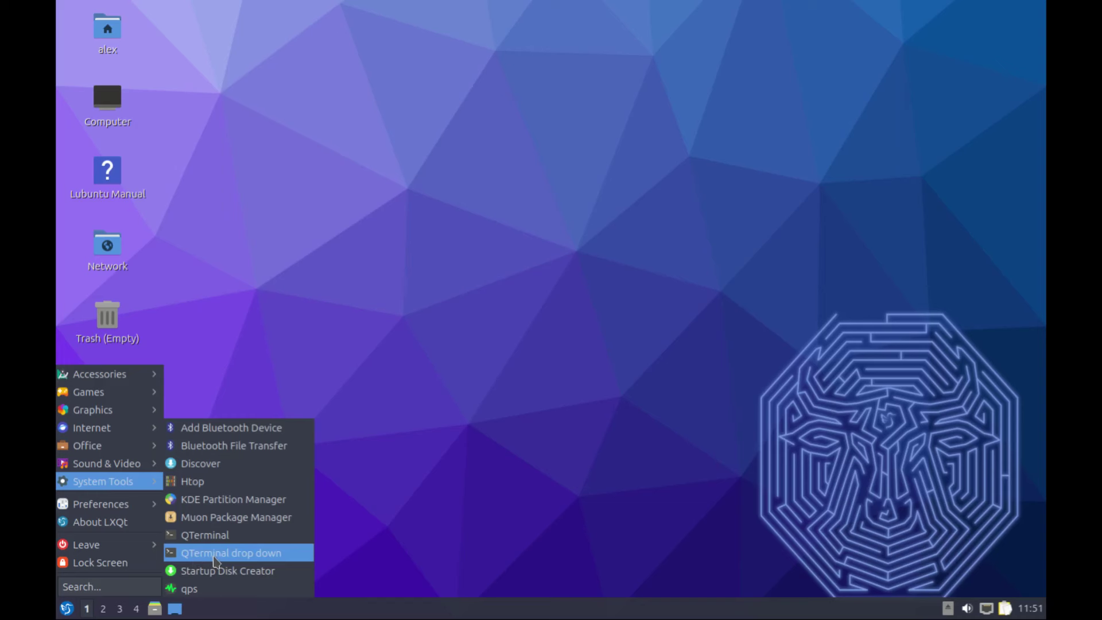
Show the QTerminal drop-down terminal, hide it again with F12, and reopen the main menu
left_click(220, 555)
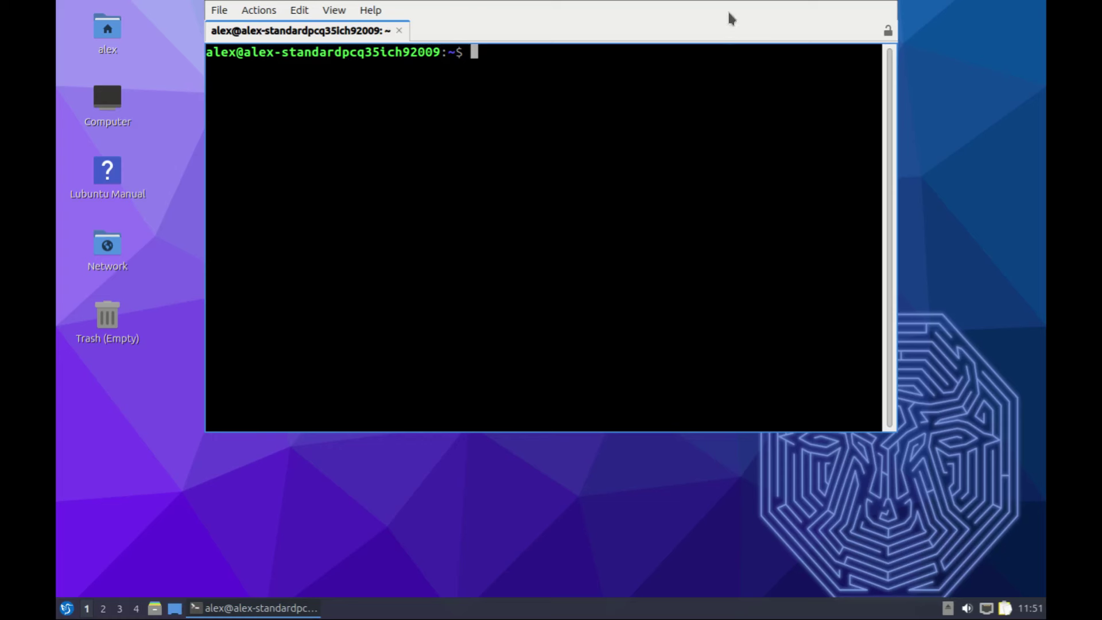
key("F12")
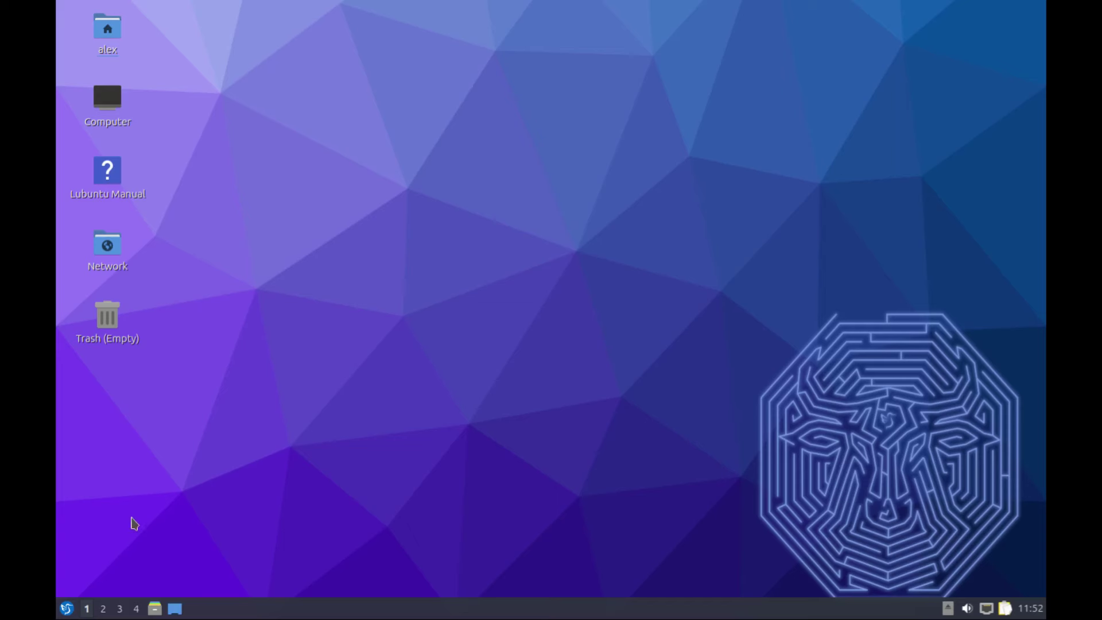
key("super")
Check the Monitor Settings resolution list, keeping 1440x900, and close it
mouse_move(115, 505)
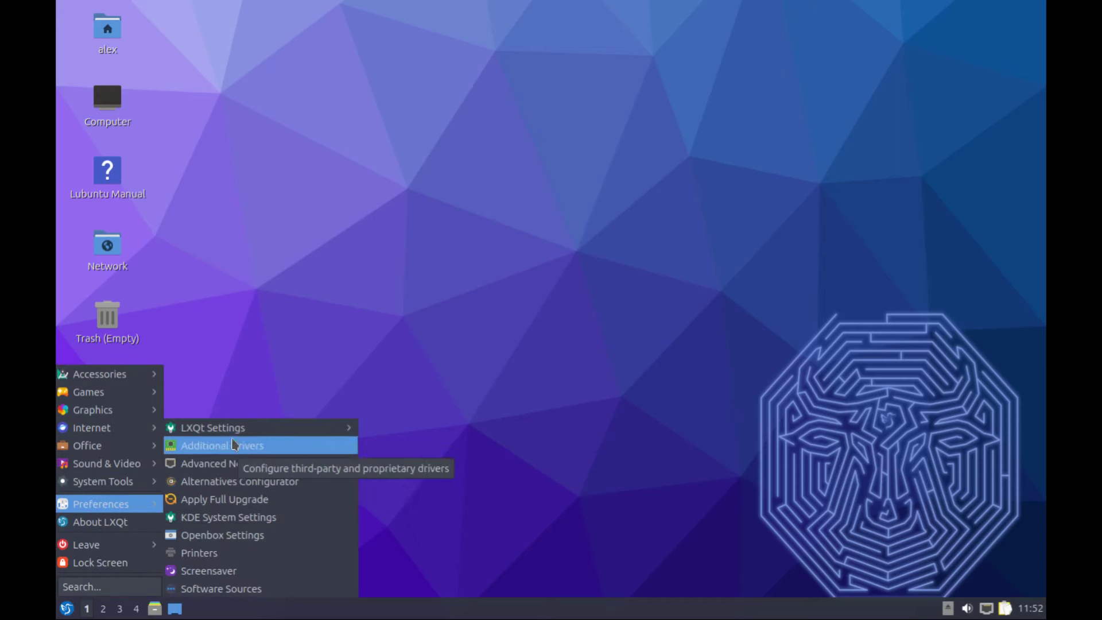
mouse_move(234, 432)
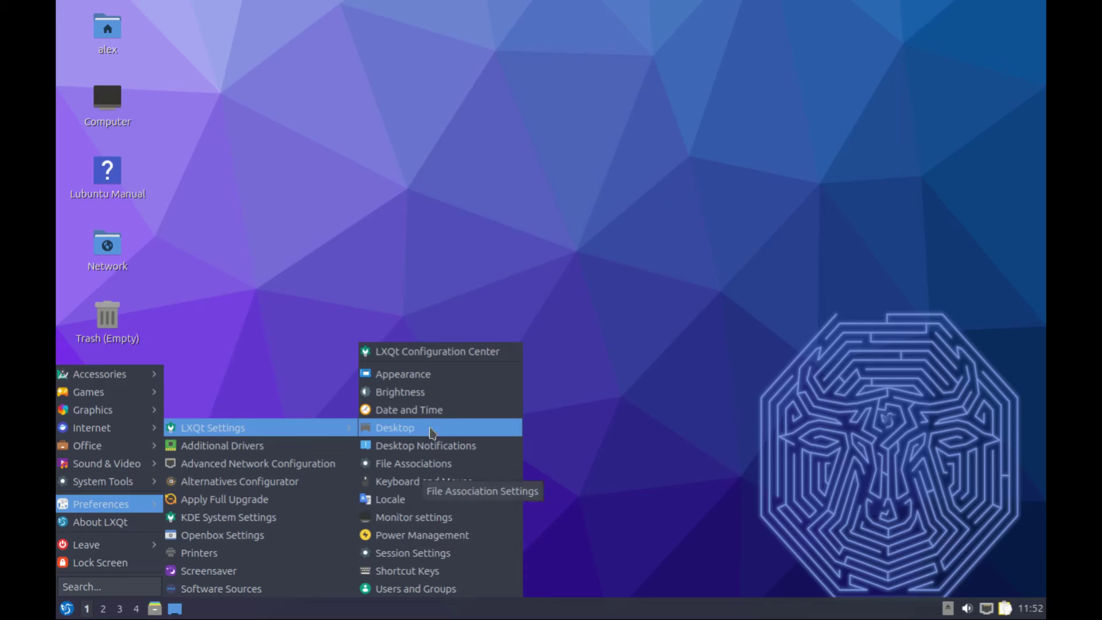
left_click(415, 518)
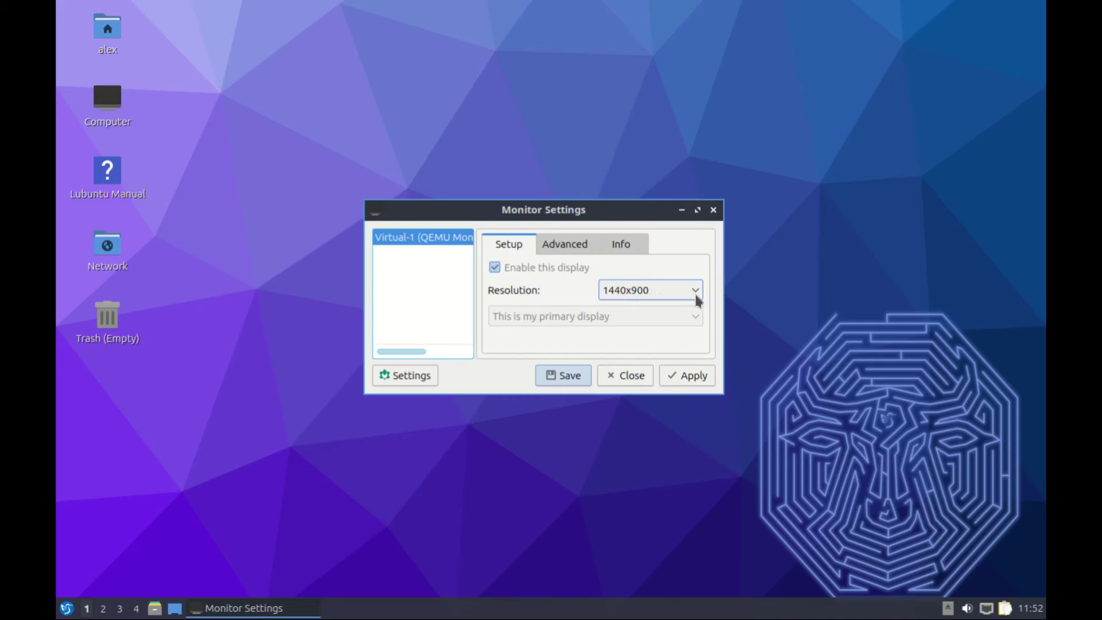
left_click(694, 292)
left_click(654, 272)
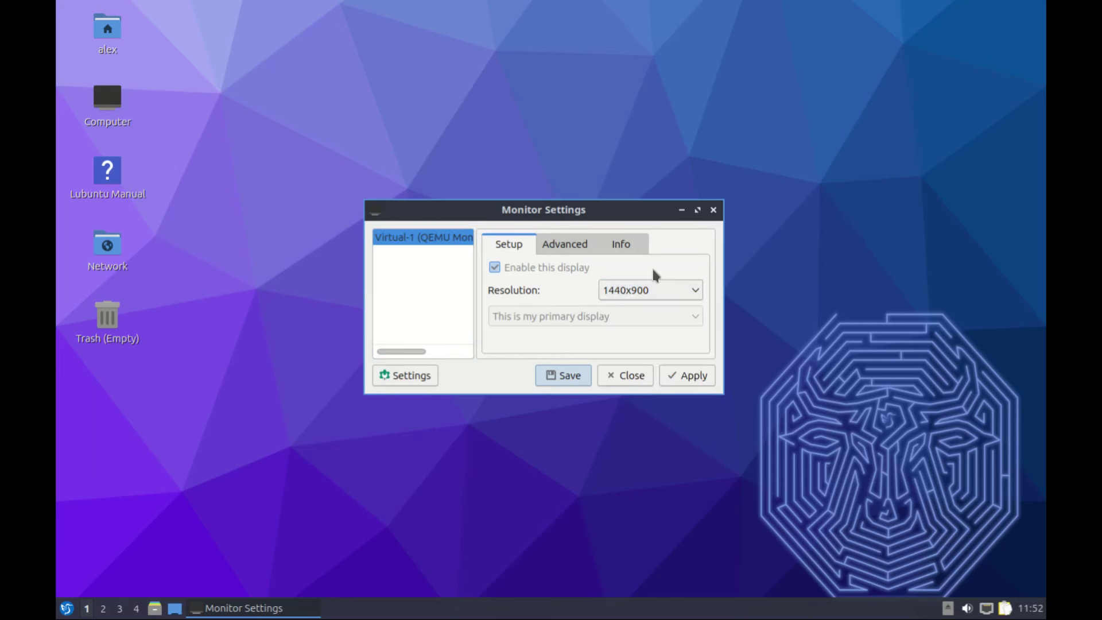
key("Escape")
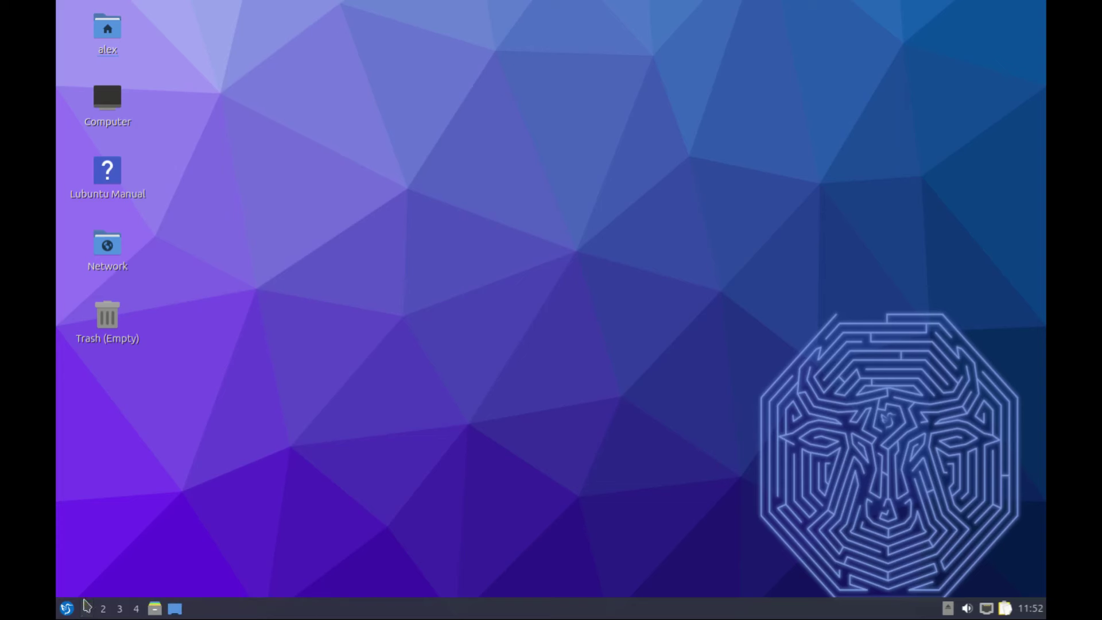
Browse the Icons, LXQt Theme and Font pages of Appearance Configuration
left_click(66, 609)
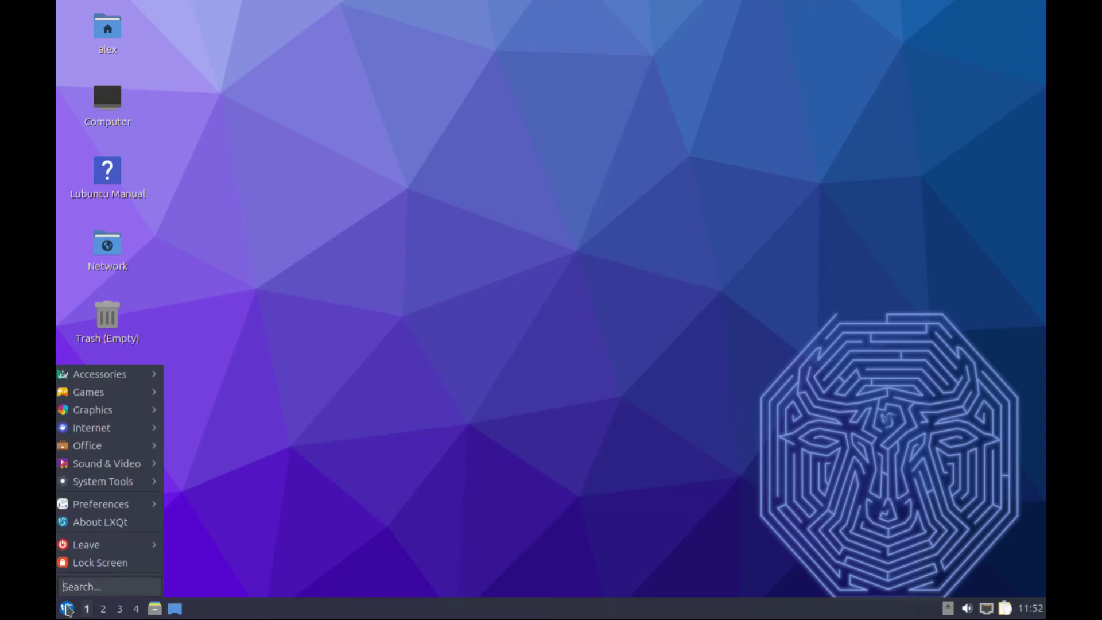
left_click(120, 524)
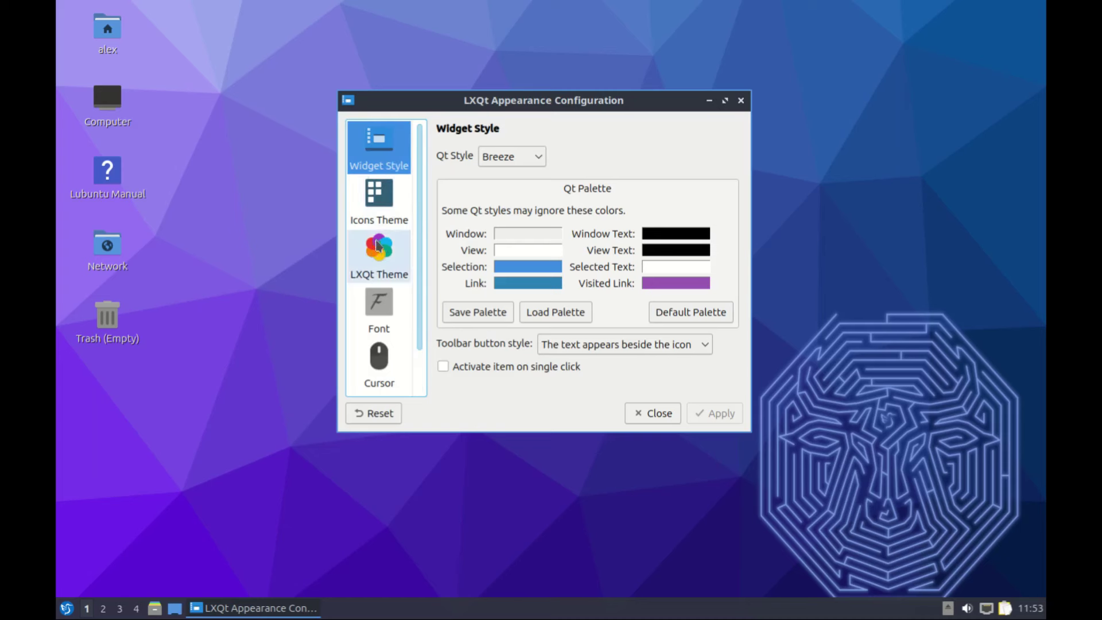
left_click(373, 202)
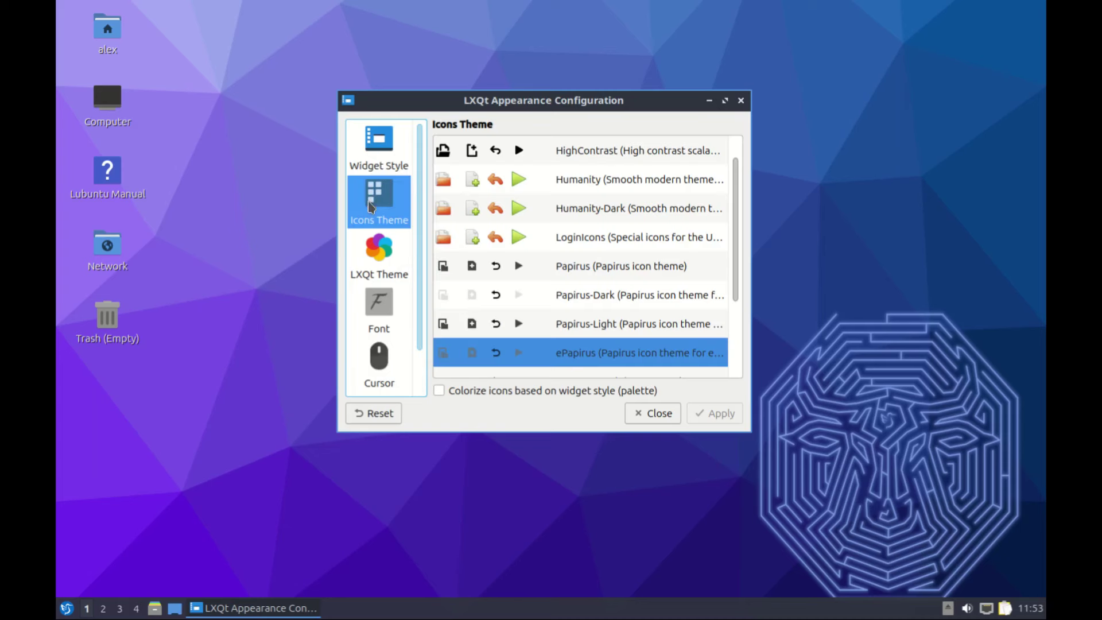
left_click(378, 262)
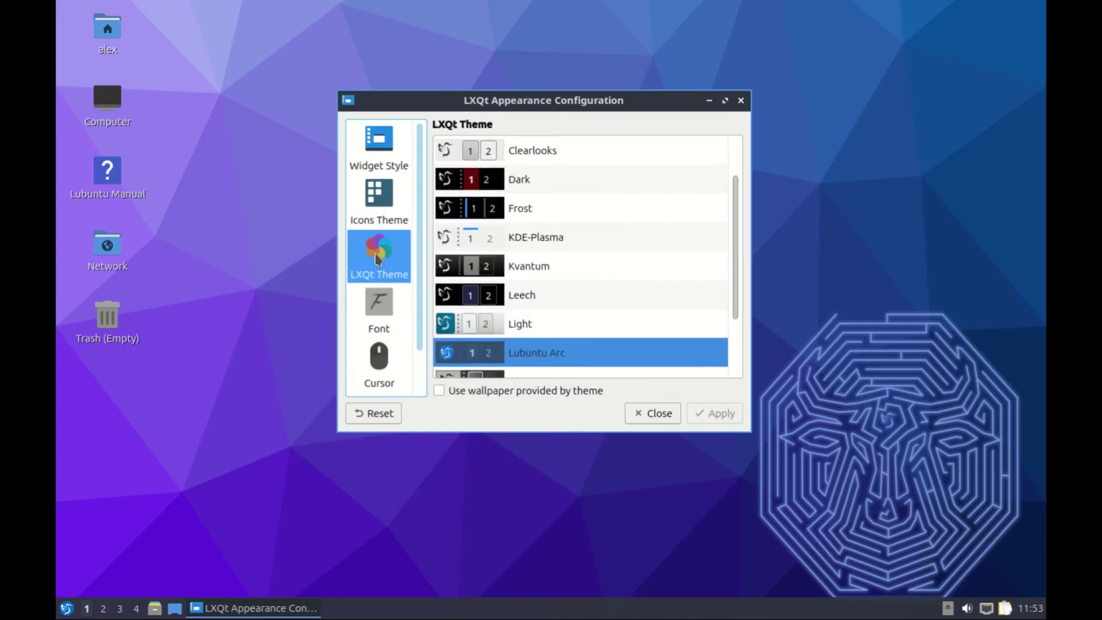
left_click(379, 307)
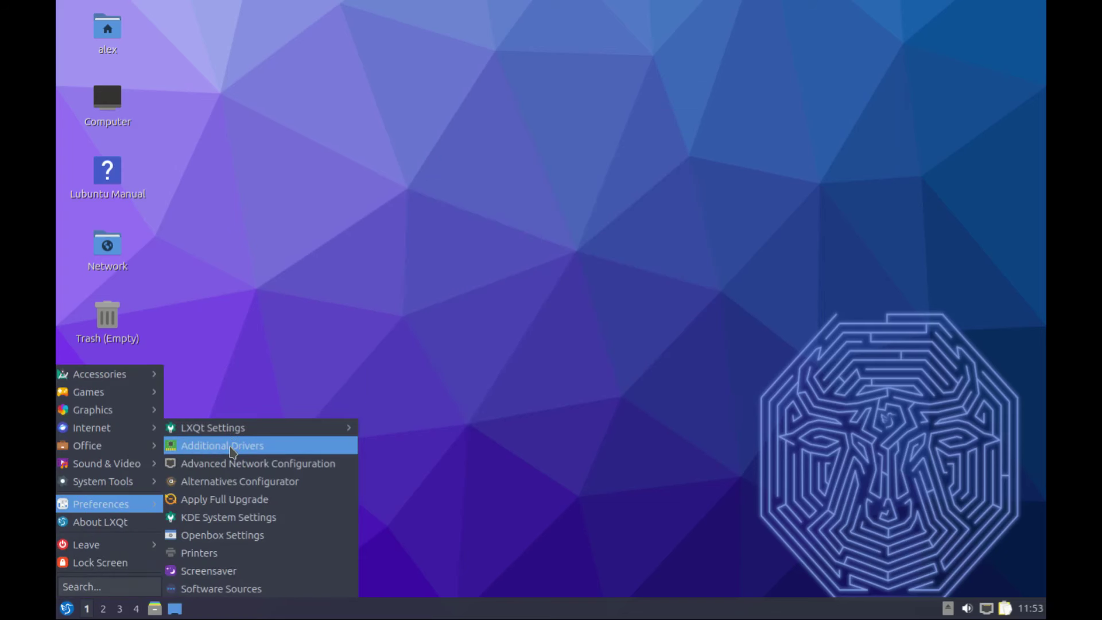
Launch Additional Drivers and authenticate with the administrator password
left_click(231, 447)
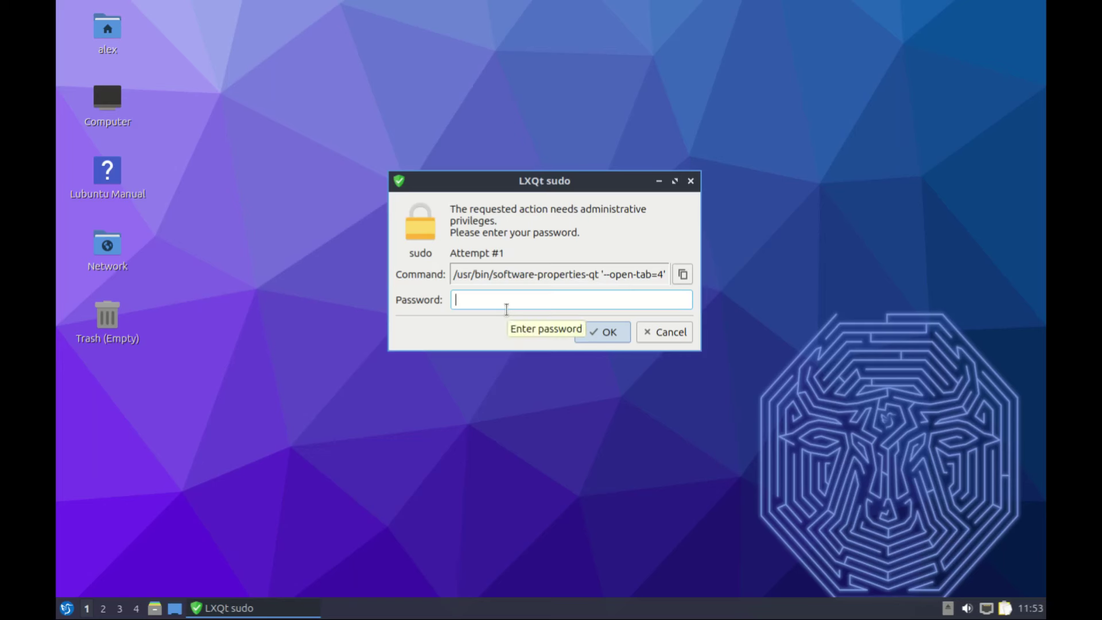
type("***")
left_click(610, 341)
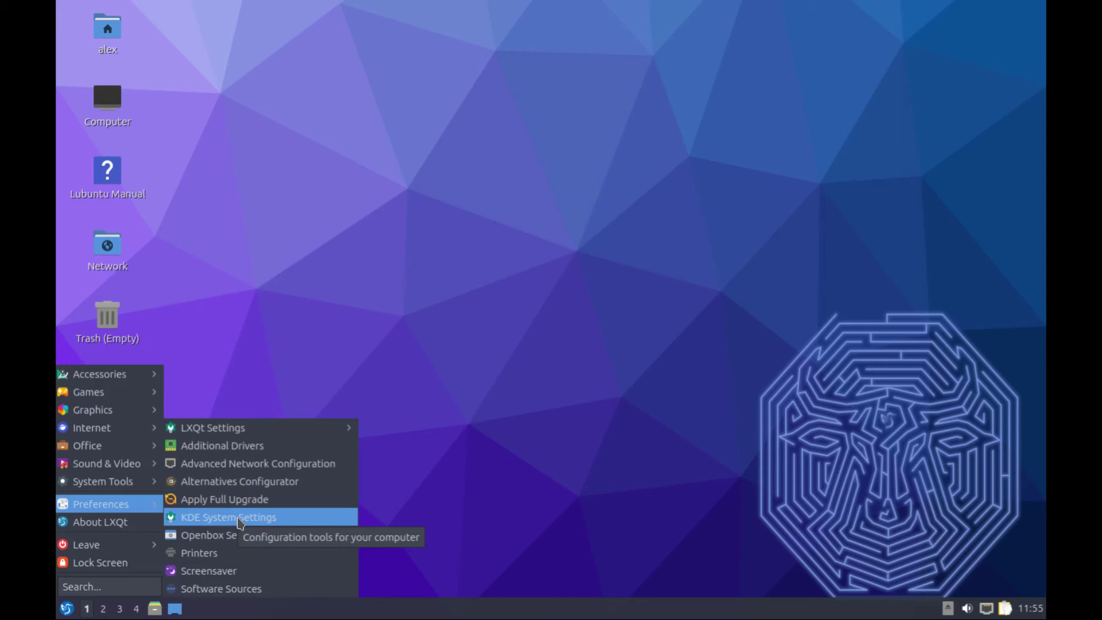
Browse KDE System Settings' Applications and Network pages, then view the Bluetooth page
left_click(237, 519)
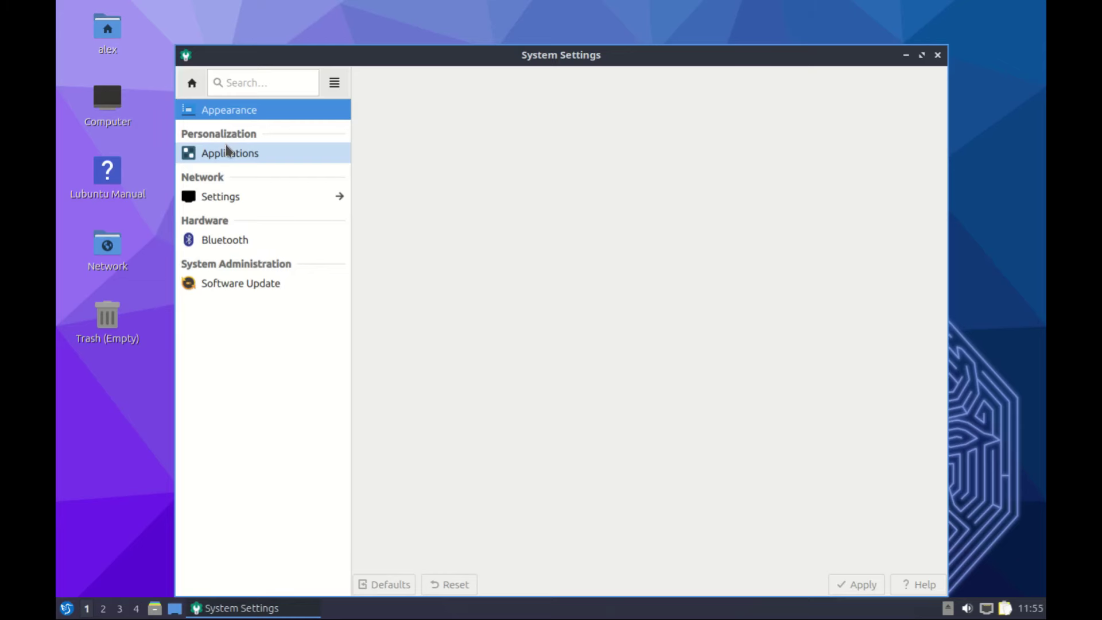
left_click(227, 157)
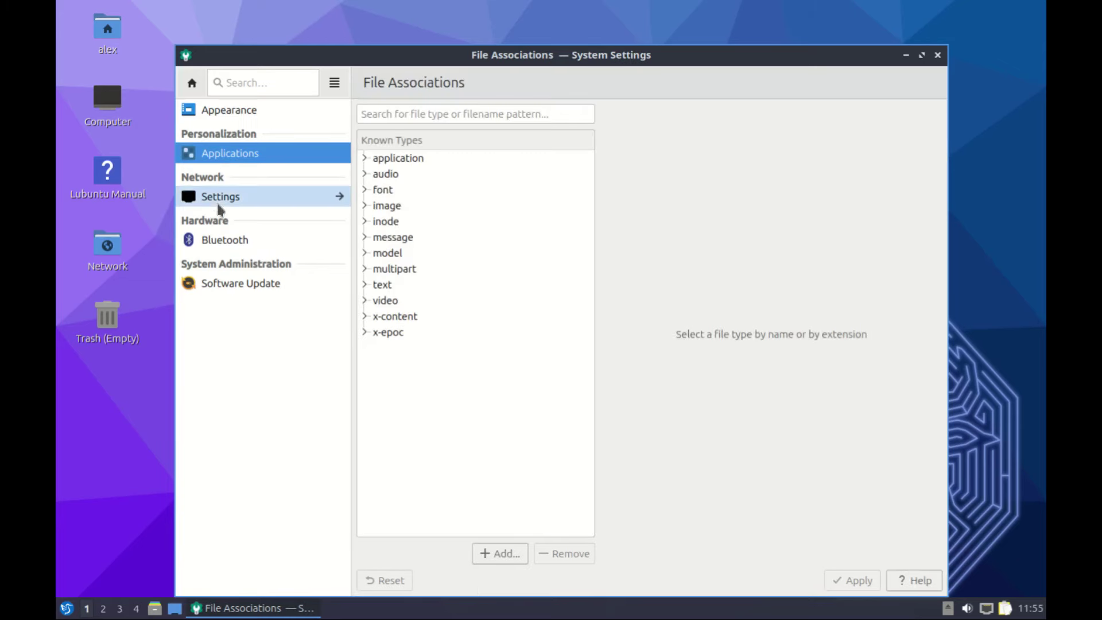
left_click(218, 201)
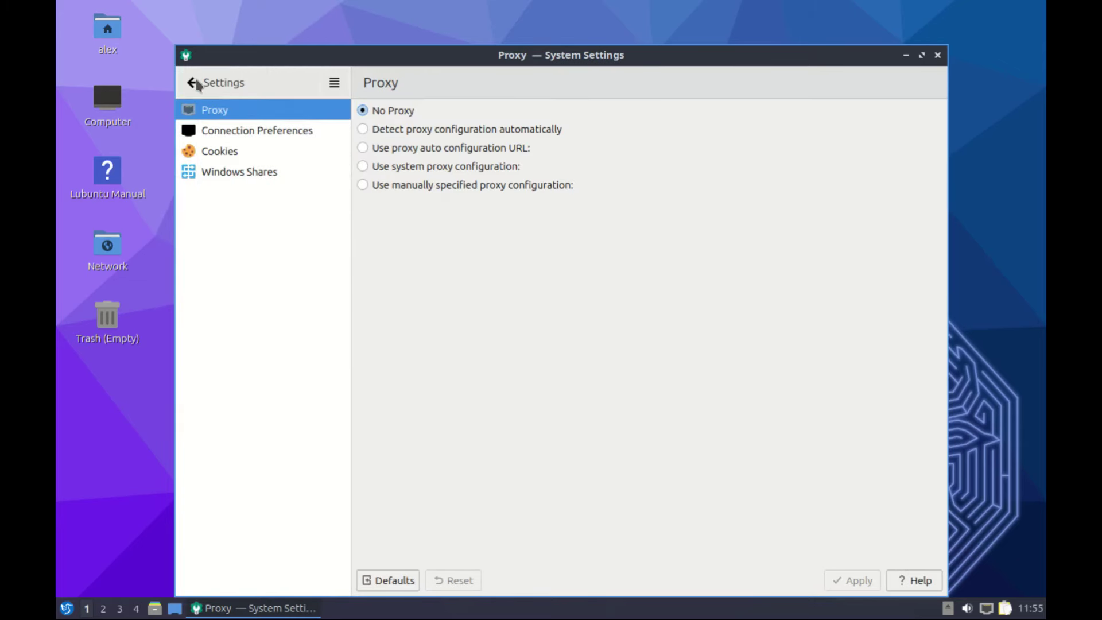
left_click(194, 83)
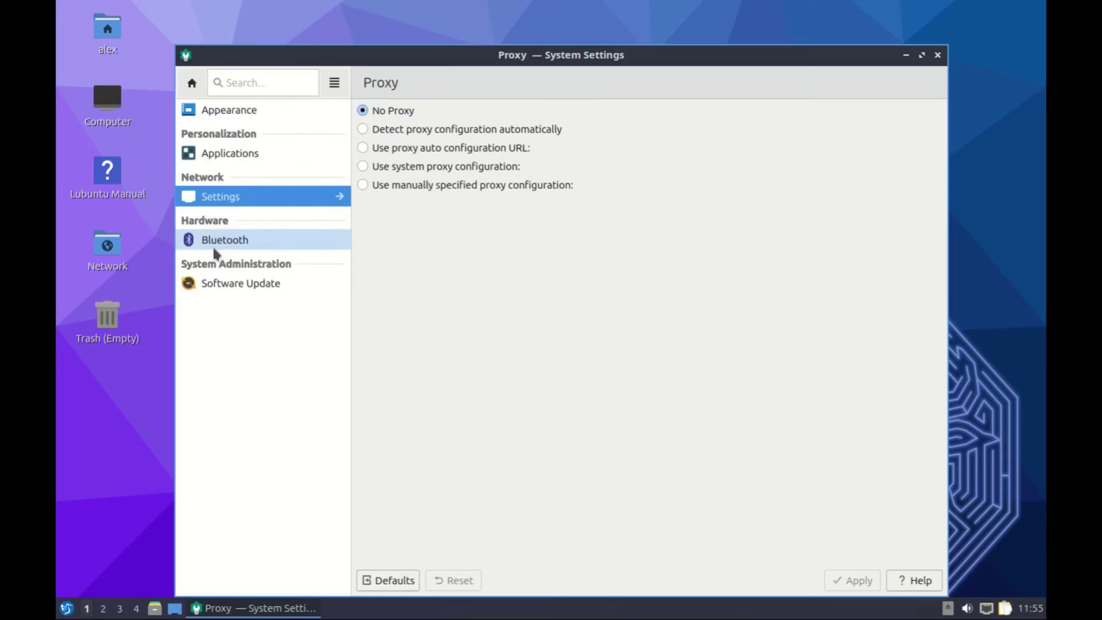
left_click(242, 241)
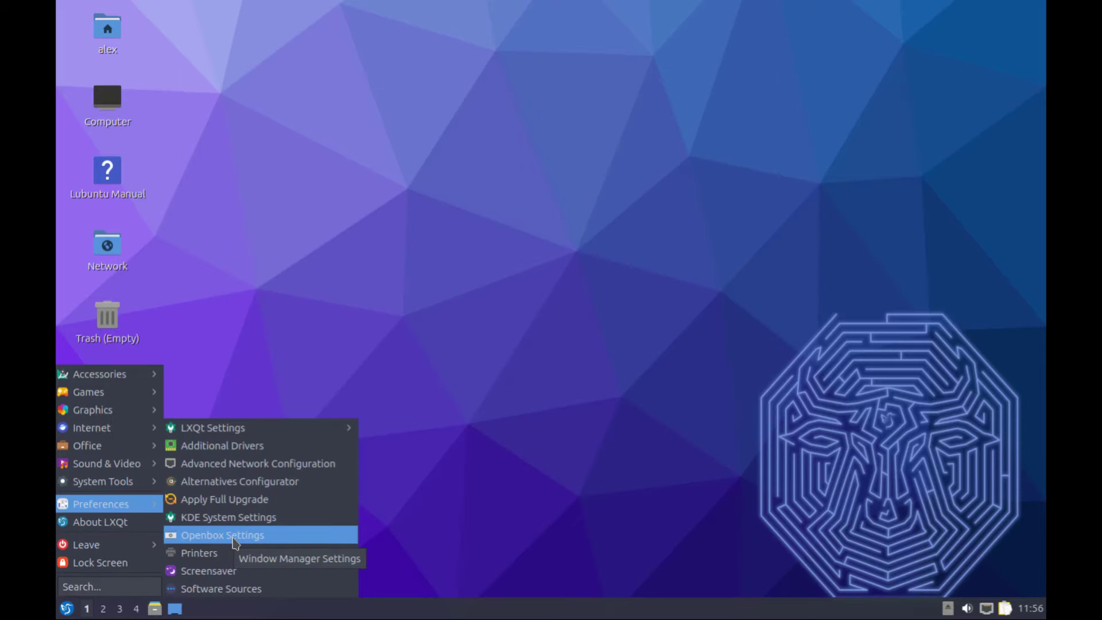
Browse the Appearance, Windows, Dock and Desktop Margins pages of Openbox Settings
left_click(235, 537)
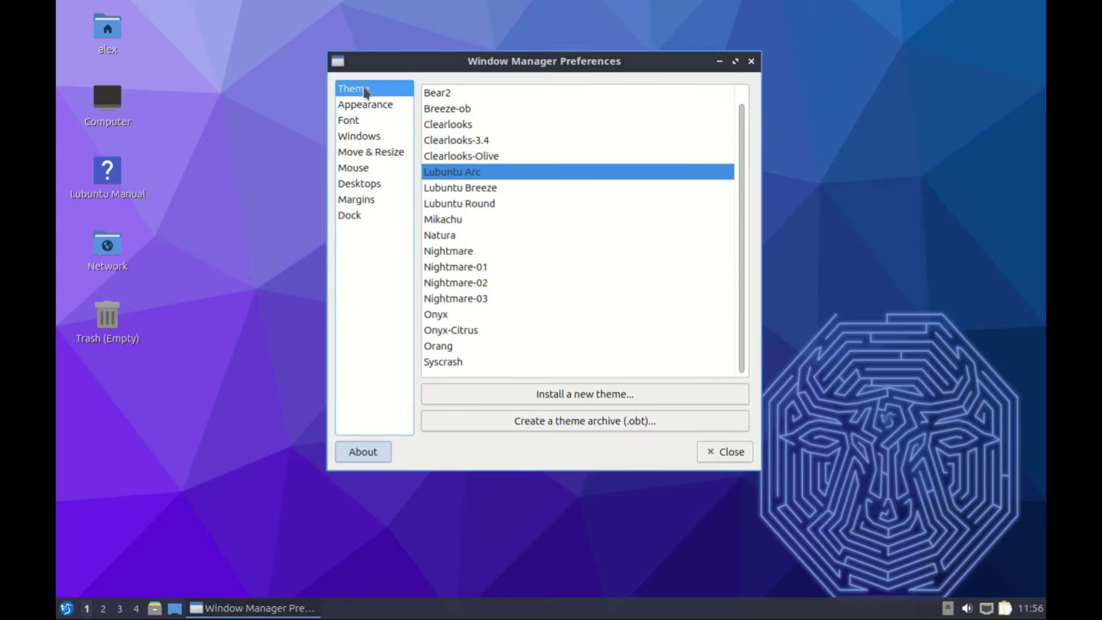
left_click(361, 106)
key("Down")
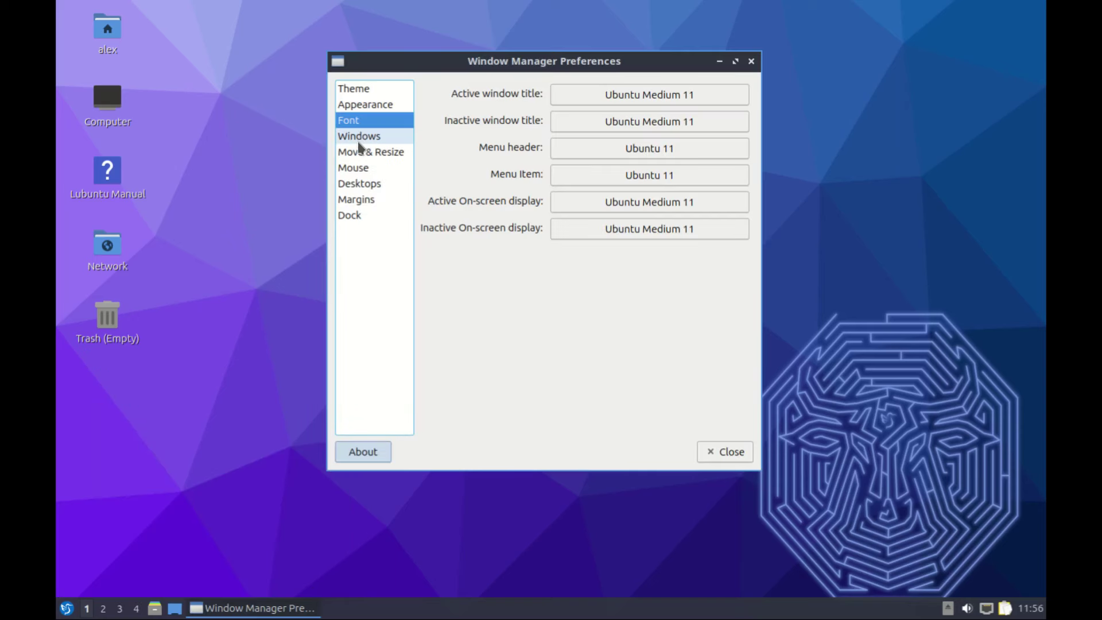
key("Down")
left_click(348, 215)
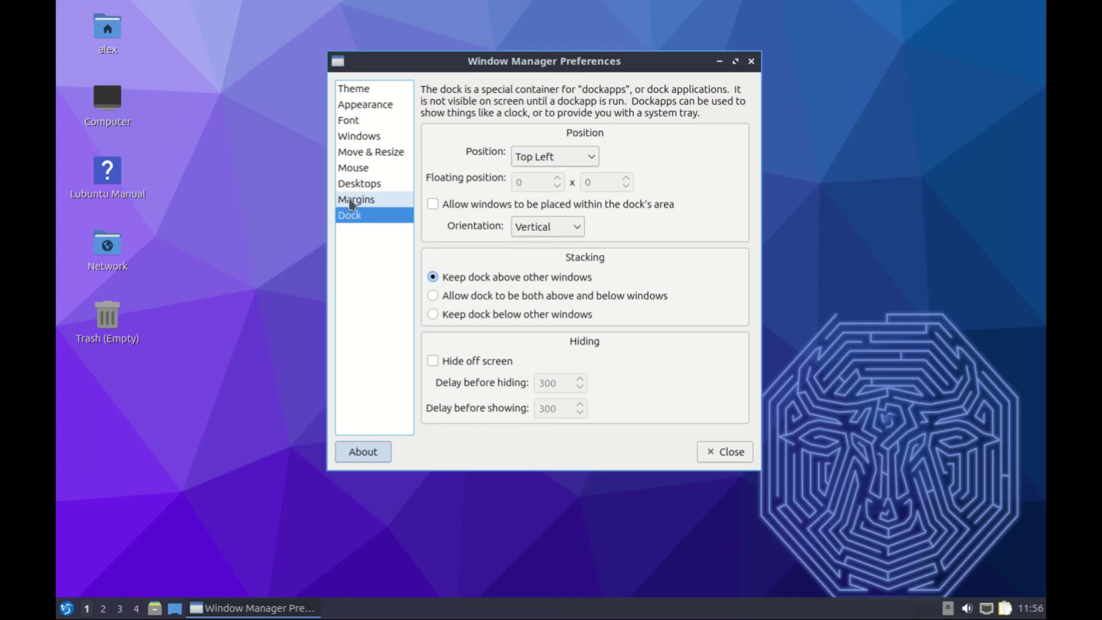
left_click(357, 204)
left_click(356, 217)
Try 5 and then 2 desktops, restore Number of desktops to 4, and close Openbox preferences
left_click(357, 183)
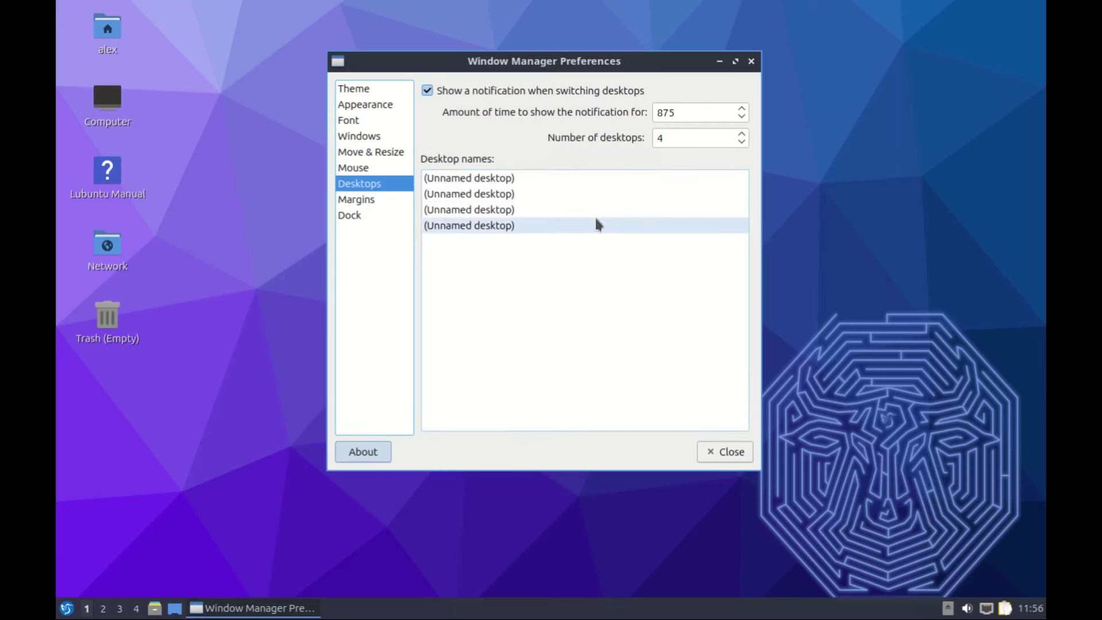
left_click(742, 133)
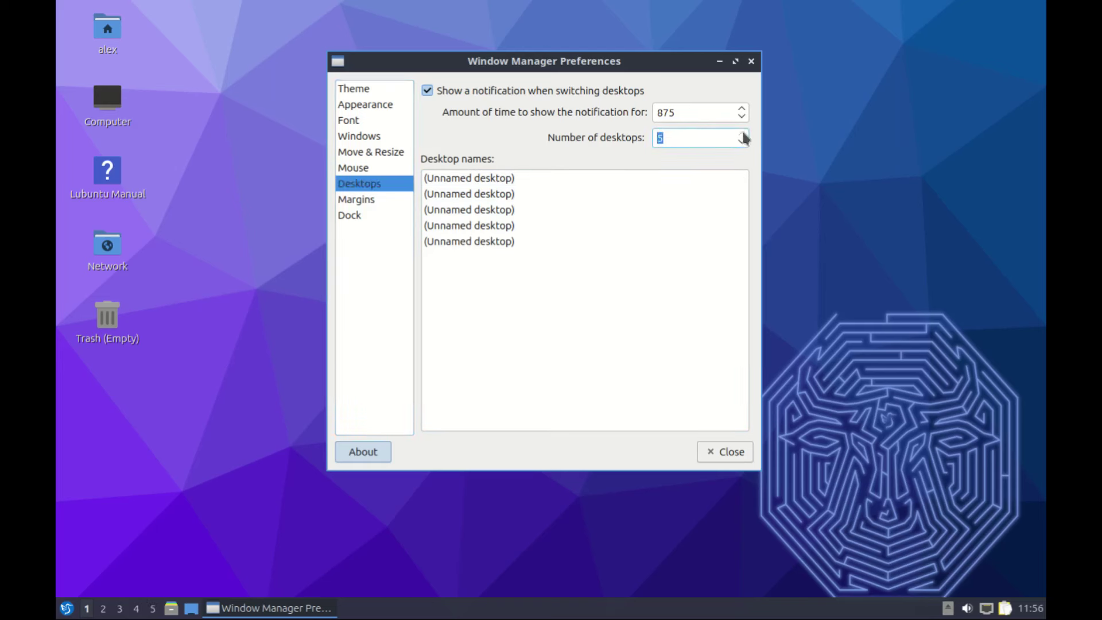
left_click(742, 141)
left_click(742, 142)
left_click(742, 141)
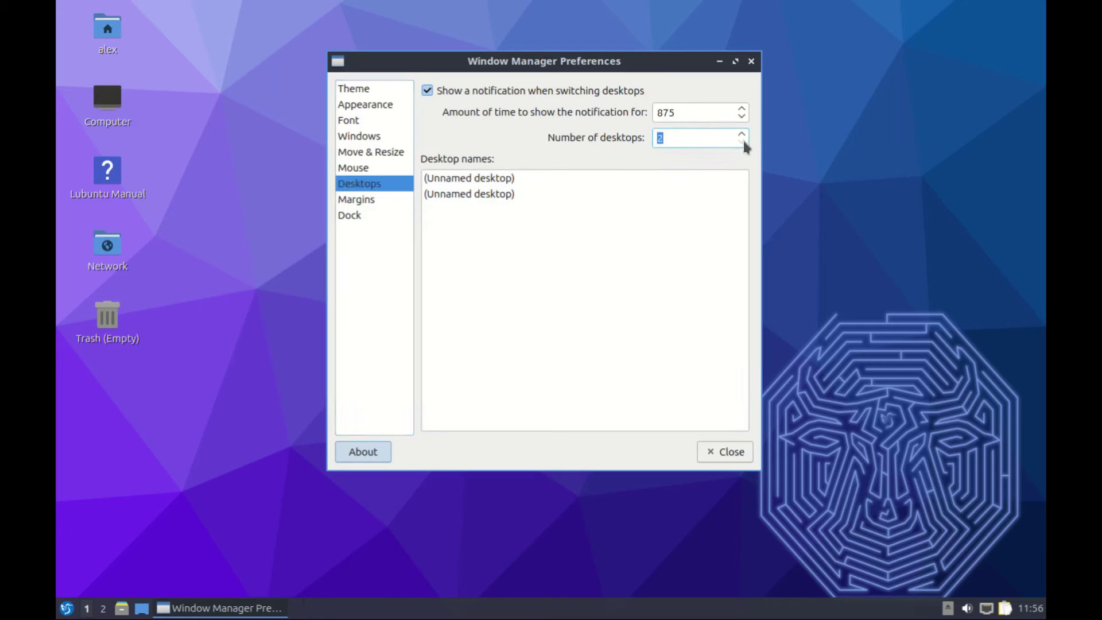
left_click(742, 133)
left_click(742, 133)
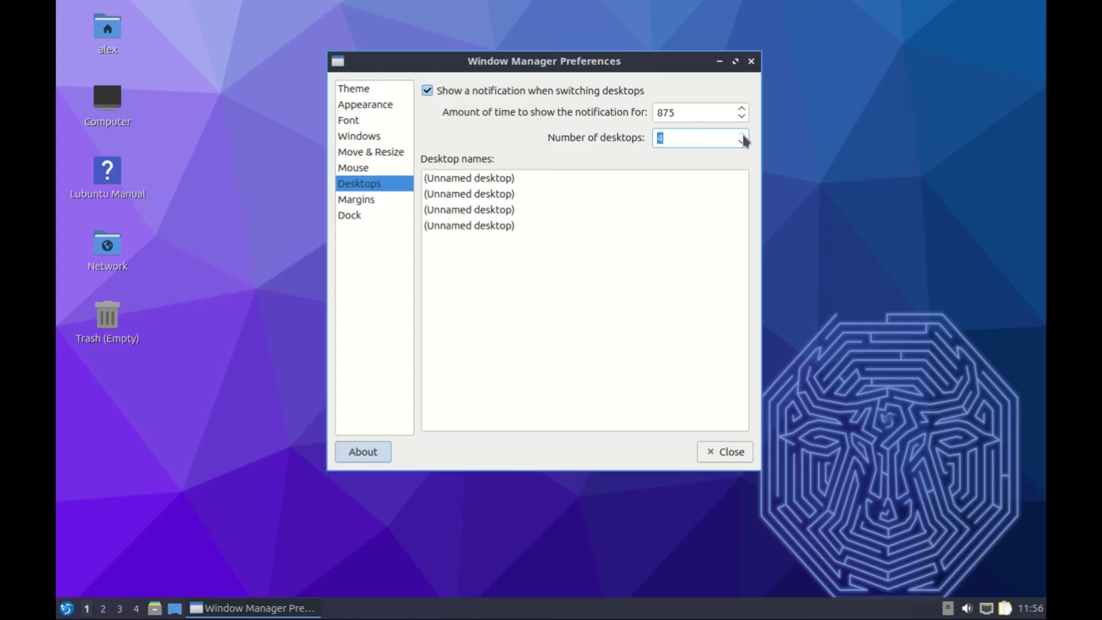
left_click(357, 200)
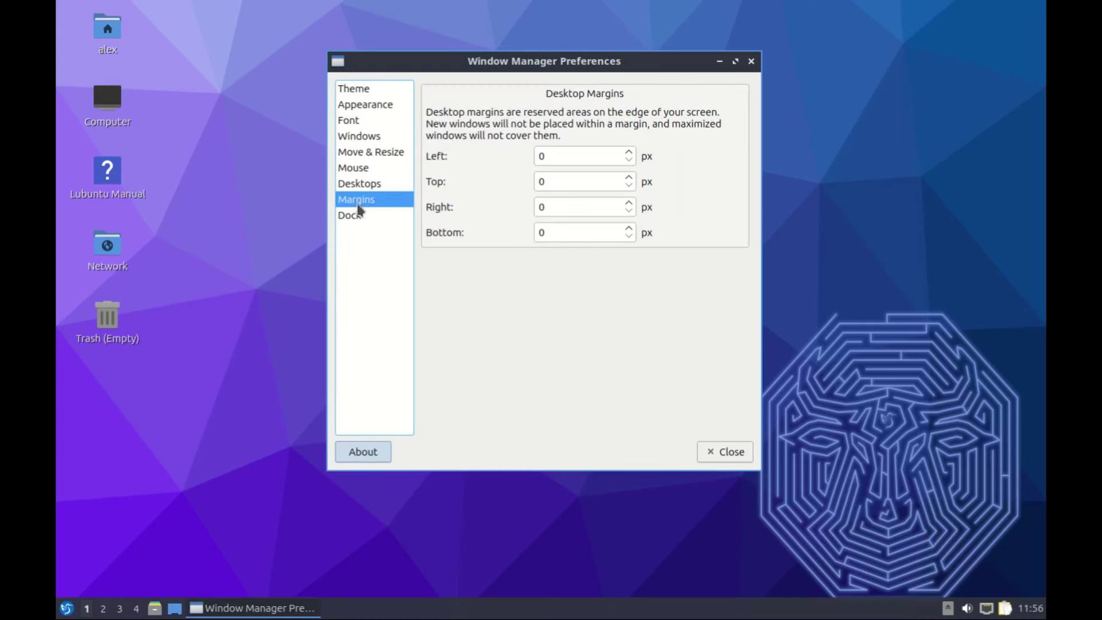
left_click(358, 153)
left_click(725, 452)
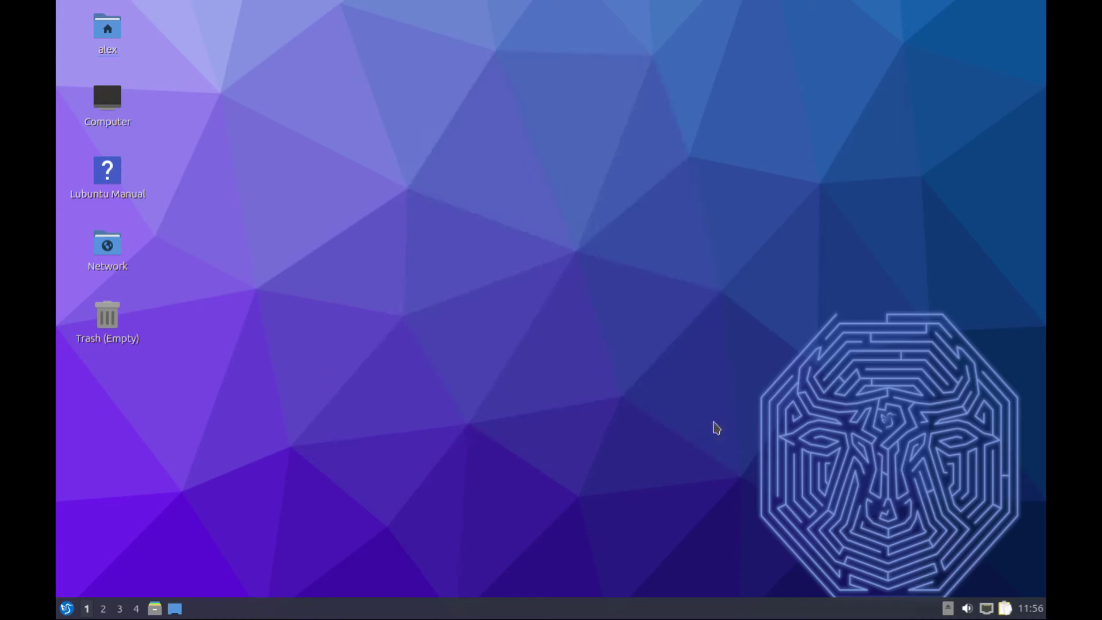
Launch Software Sources, cancel its password prompt, and show the About LXQt dialog
left_click(67, 608)
mouse_move(115, 506)
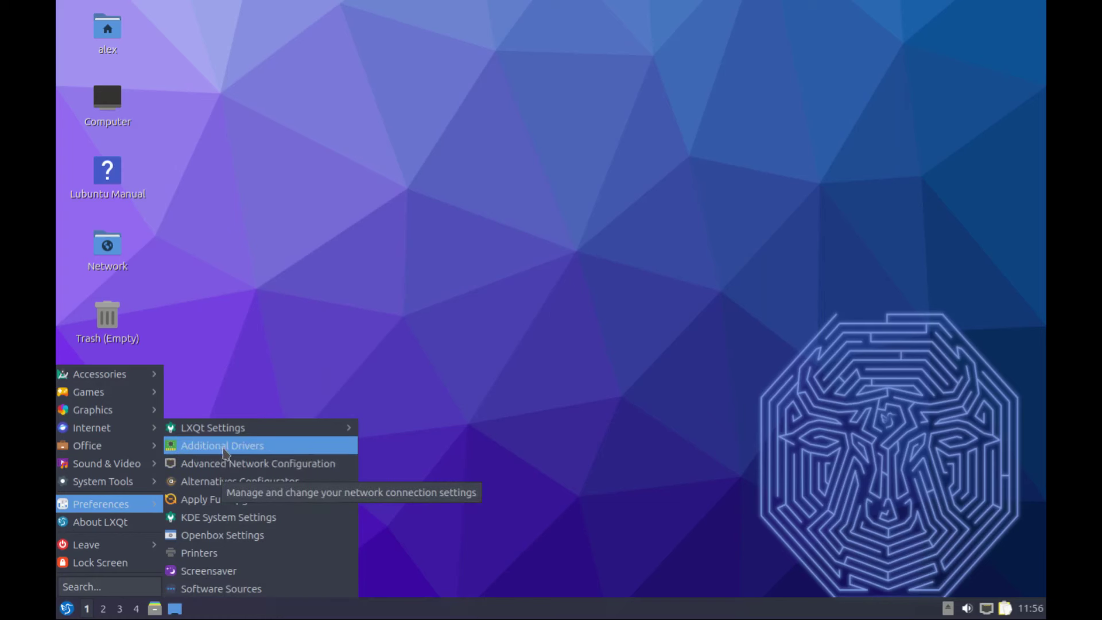
left_click(250, 589)
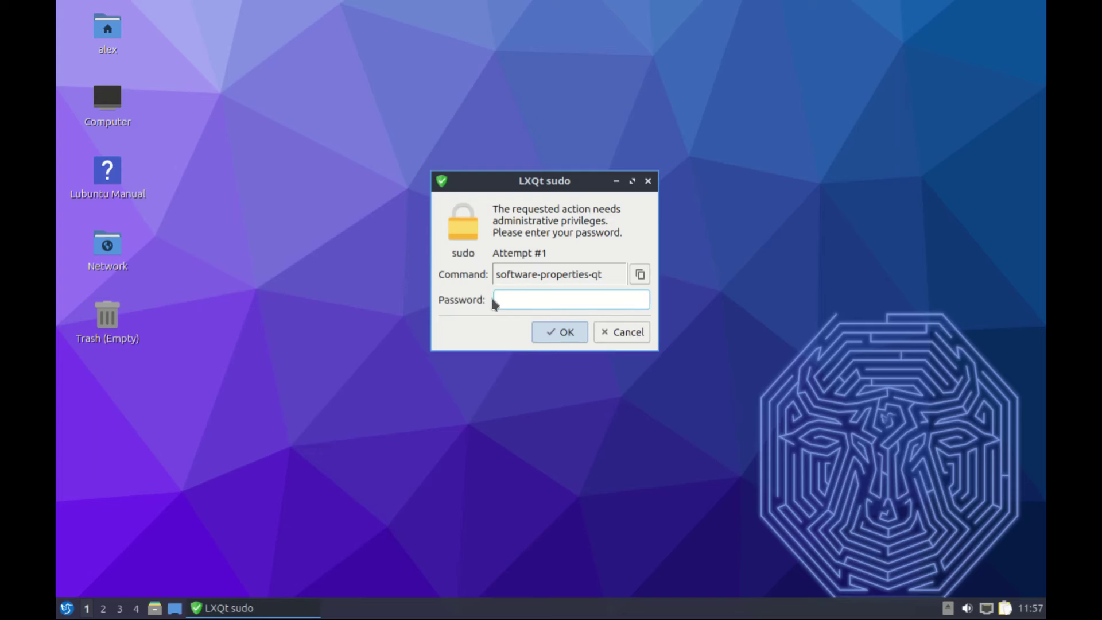
key("Escape")
left_click(66, 608)
left_click(111, 522)
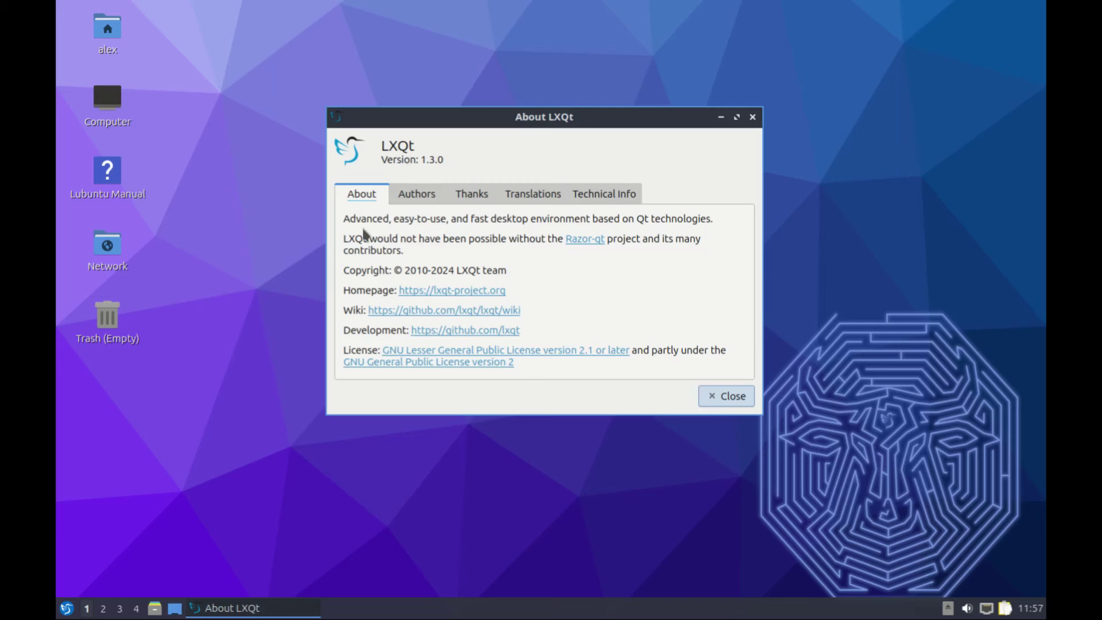
Close About LXQt and open the home folder, viewing the file manager's About information
left_click(753, 116)
left_click(67, 608)
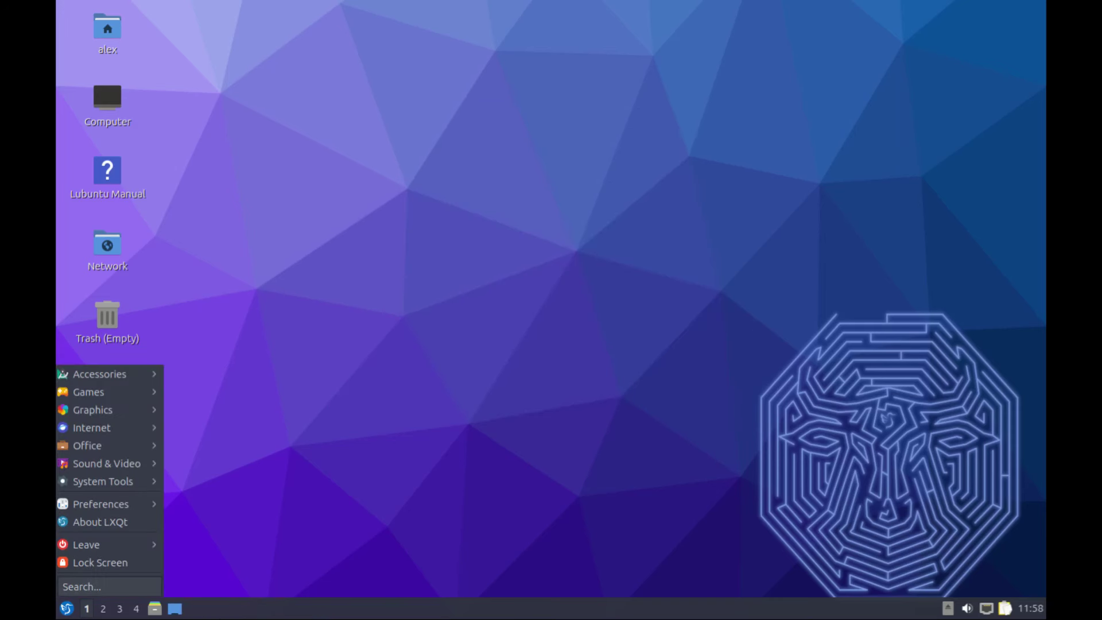
left_click(466, 480)
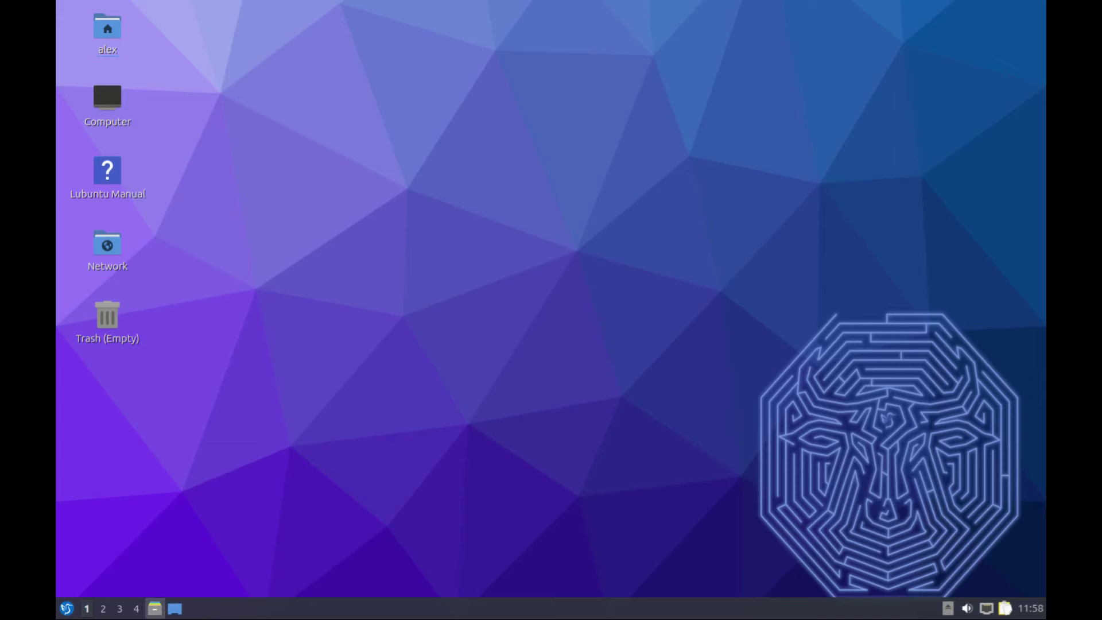
left_click(154, 609)
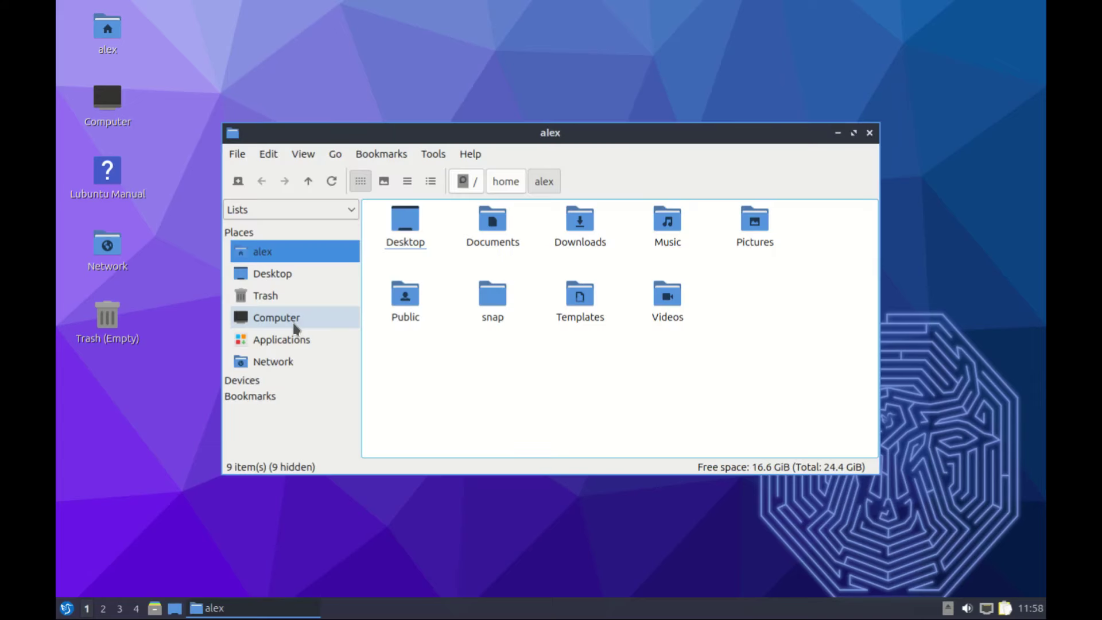
left_click(470, 154)
left_click(482, 169)
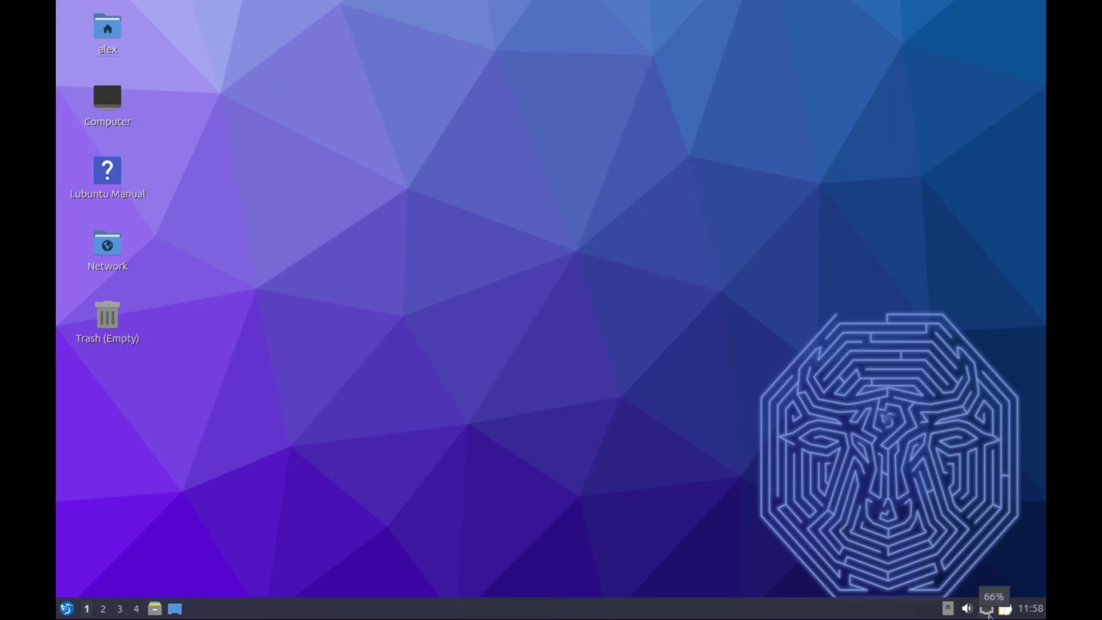
Open and close the clock calendar, then drag the alex icon beside Computer
left_click(1036, 612)
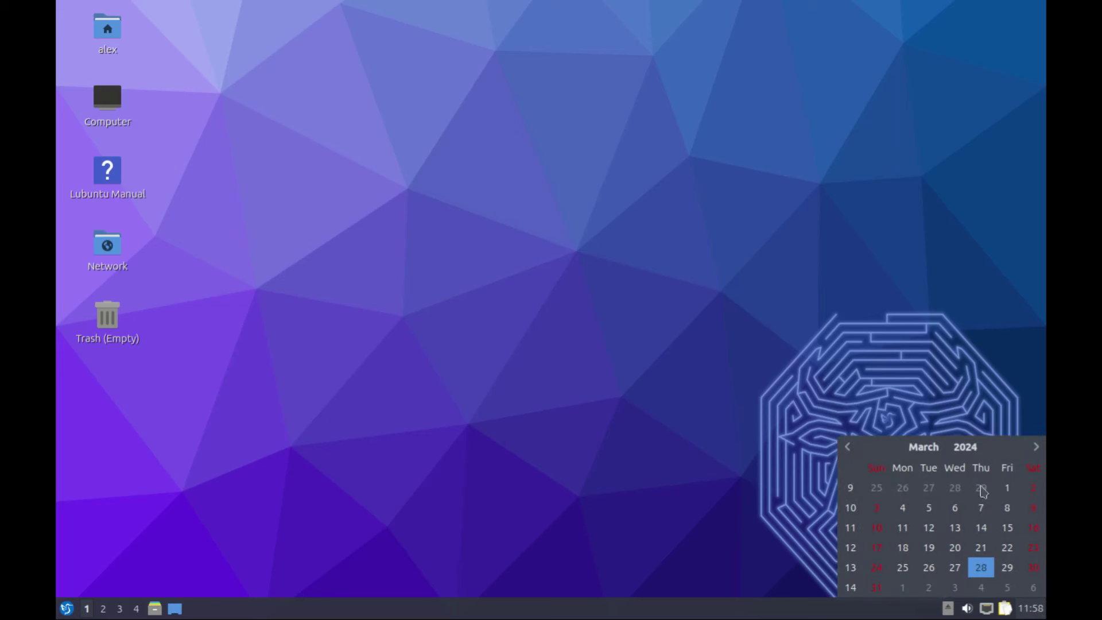
left_click(372, 216)
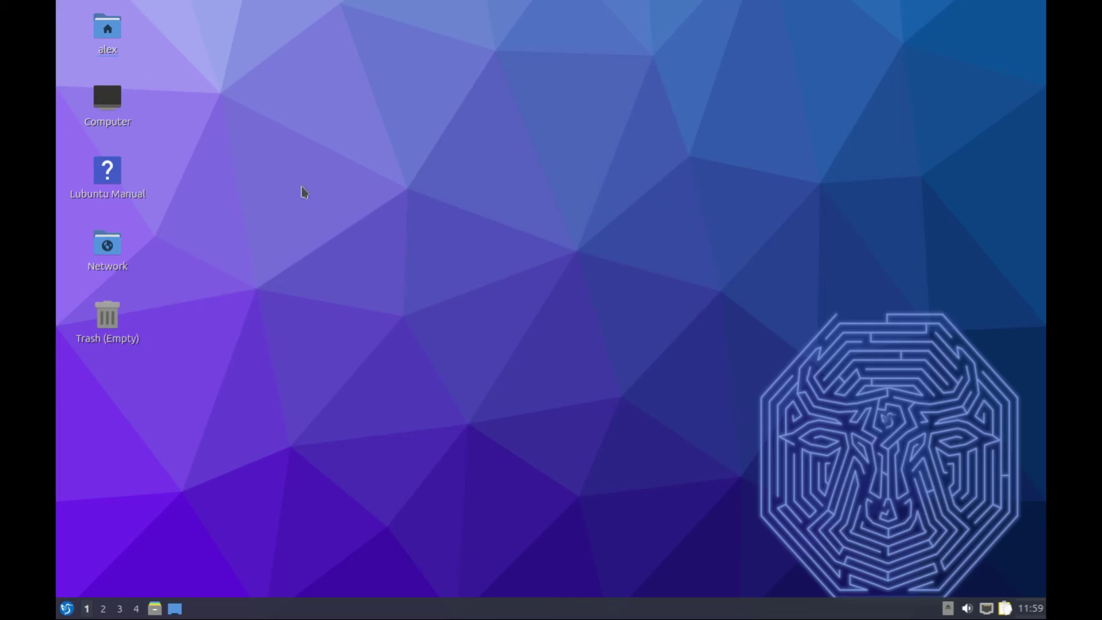
left_click_drag(103, 40, 261, 101)
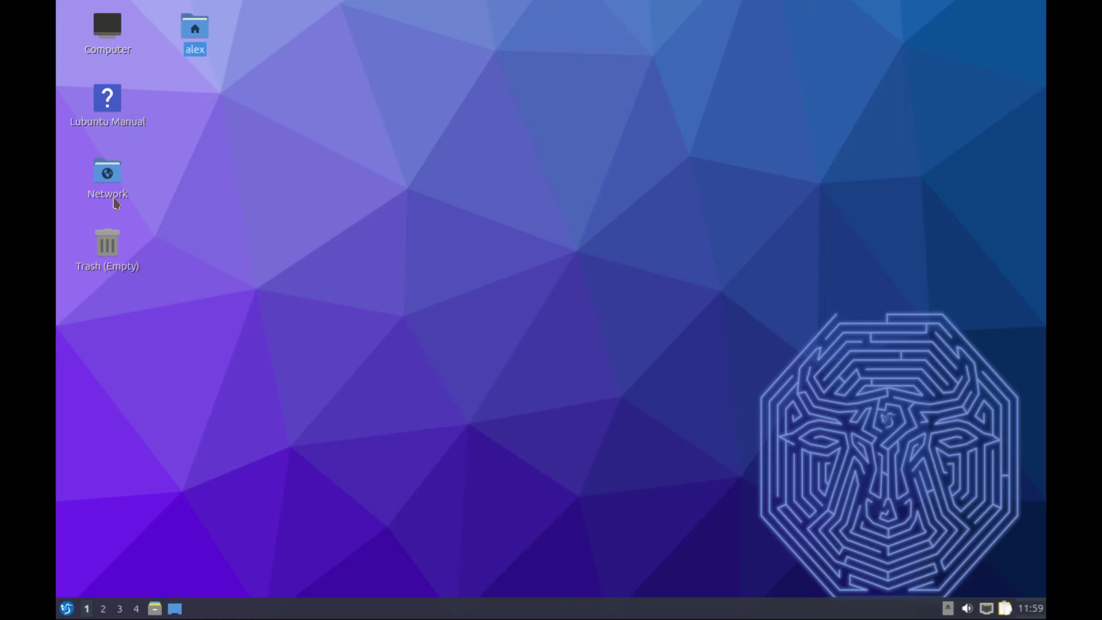
left_click(113, 106)
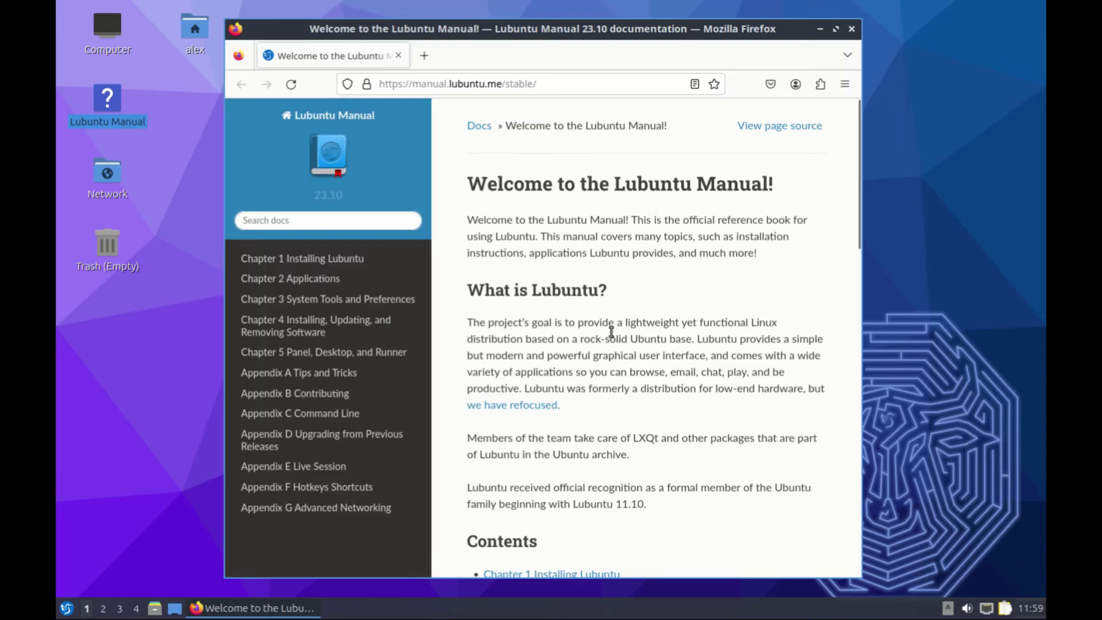
scroll(617, 359, "down", 3)
scroll(619, 360, "down", 3)
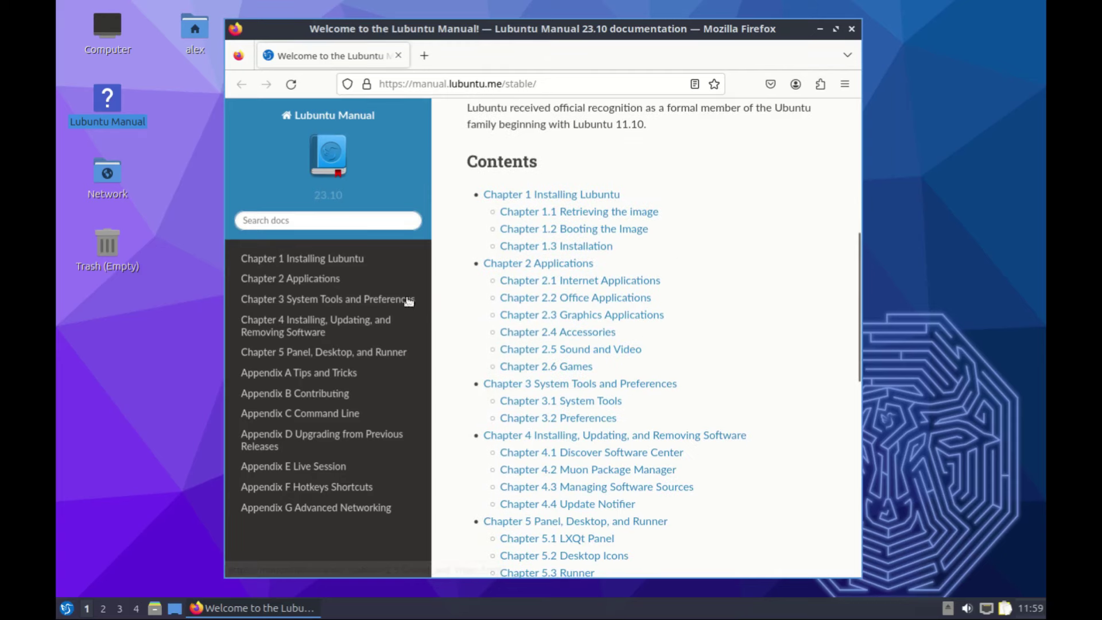
left_click(317, 324)
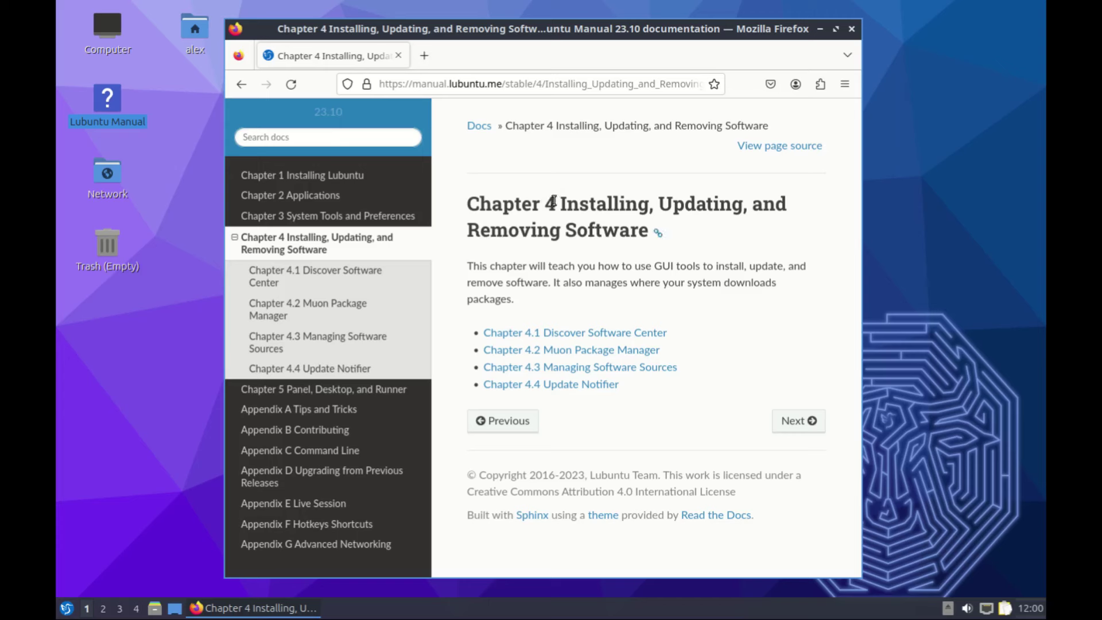
left_click(852, 29)
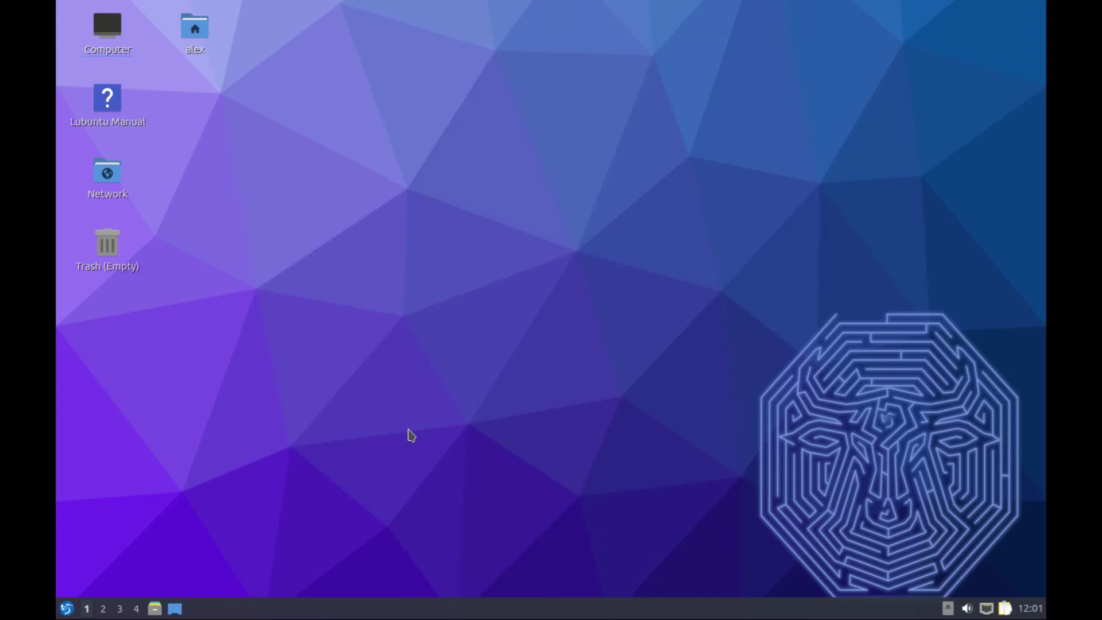